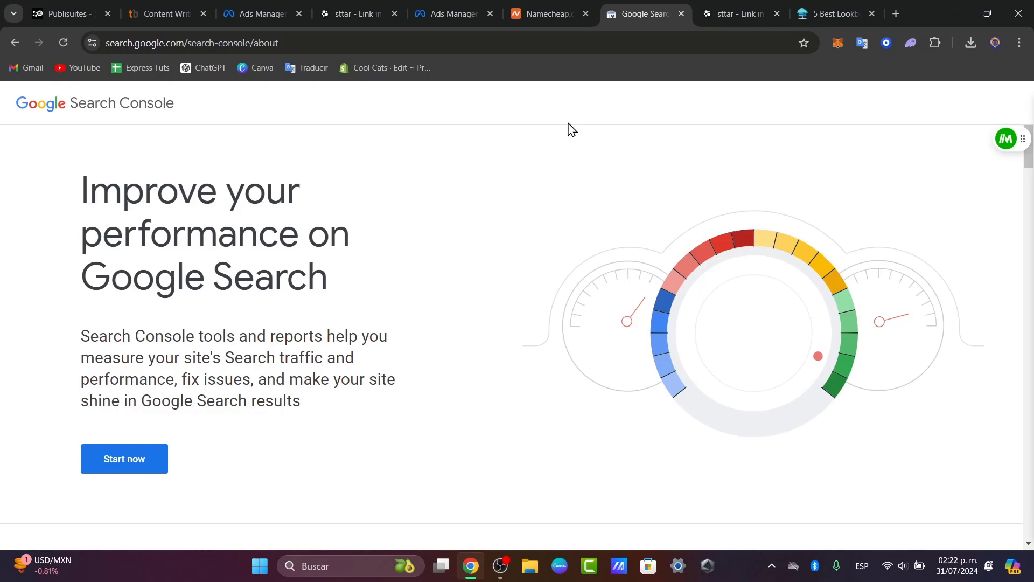
- Sign in to Namecheap with the autofilled username and the account password, retrying after the error
click(552, 14)
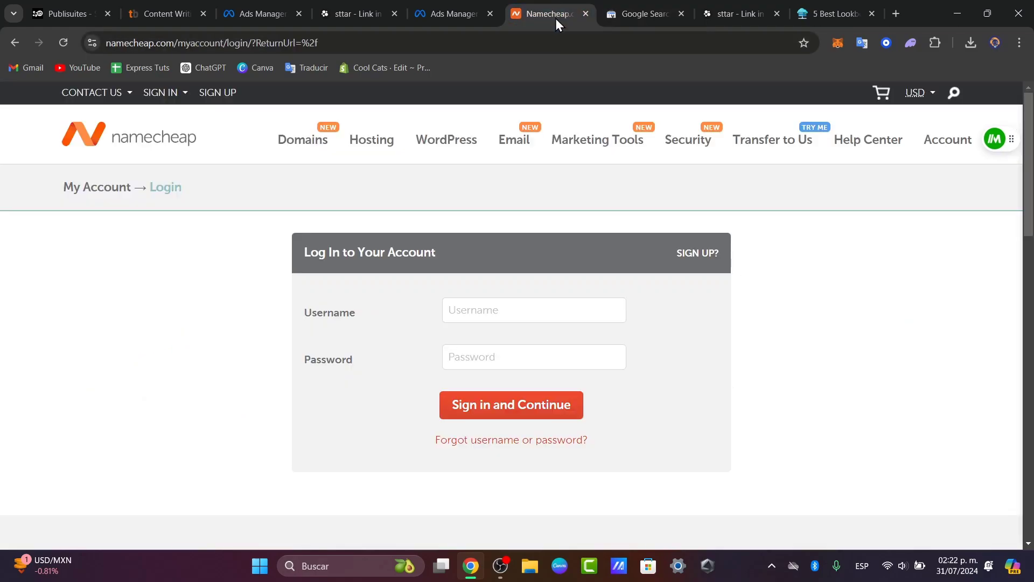
click(550, 319)
click(572, 346)
click(537, 354)
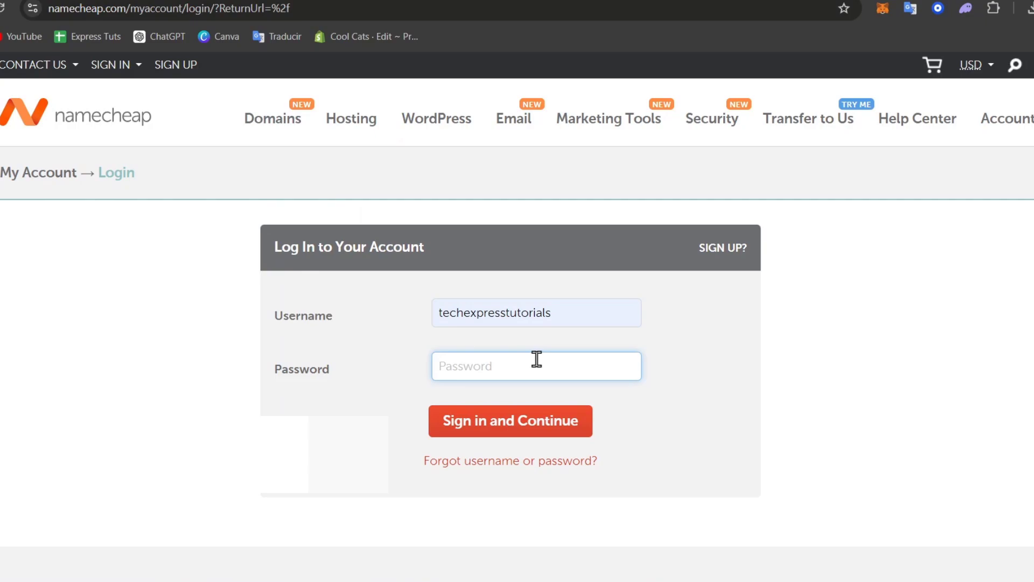
text(•••••)
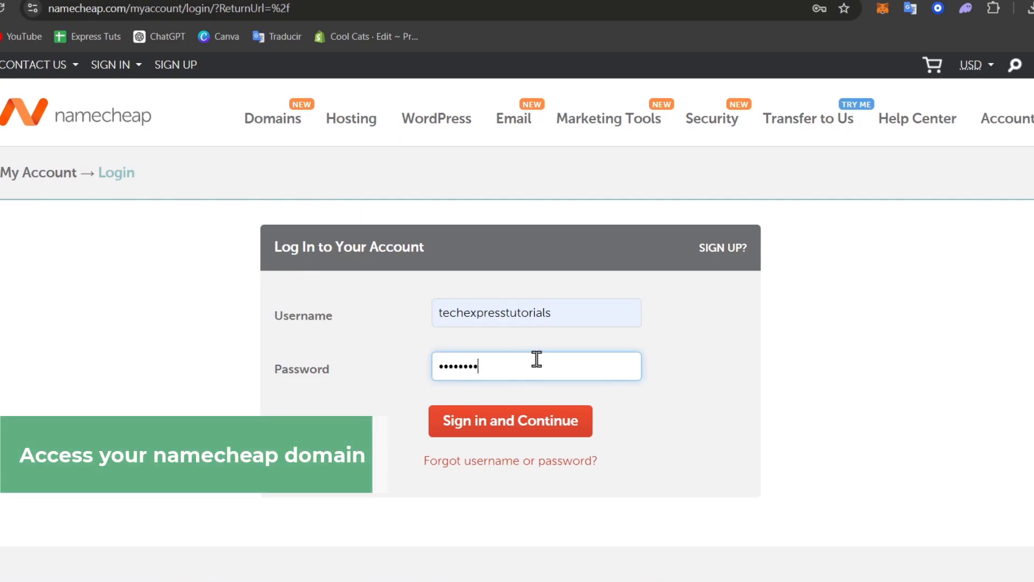
key(Return)
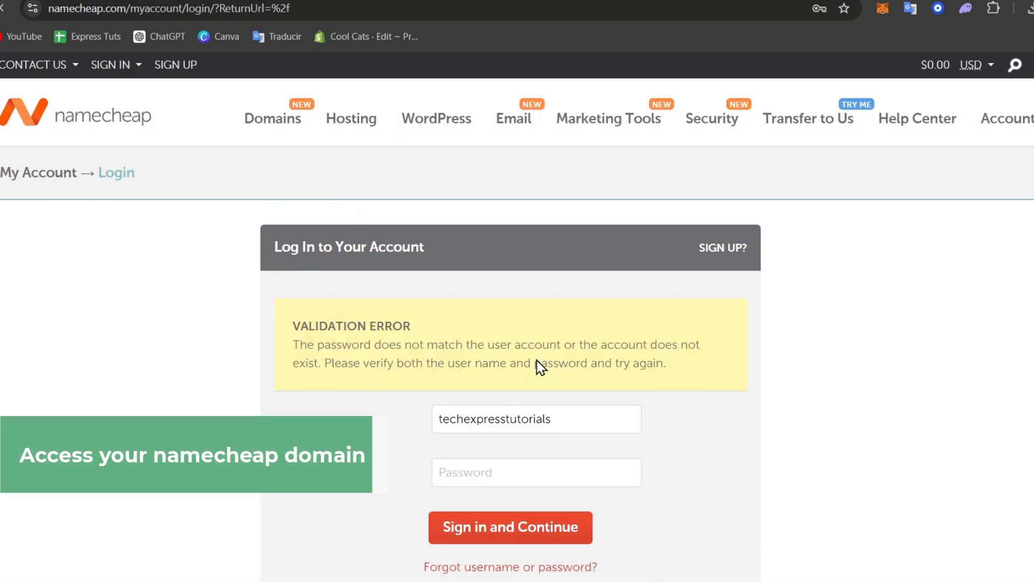
click(581, 472)
text(•)
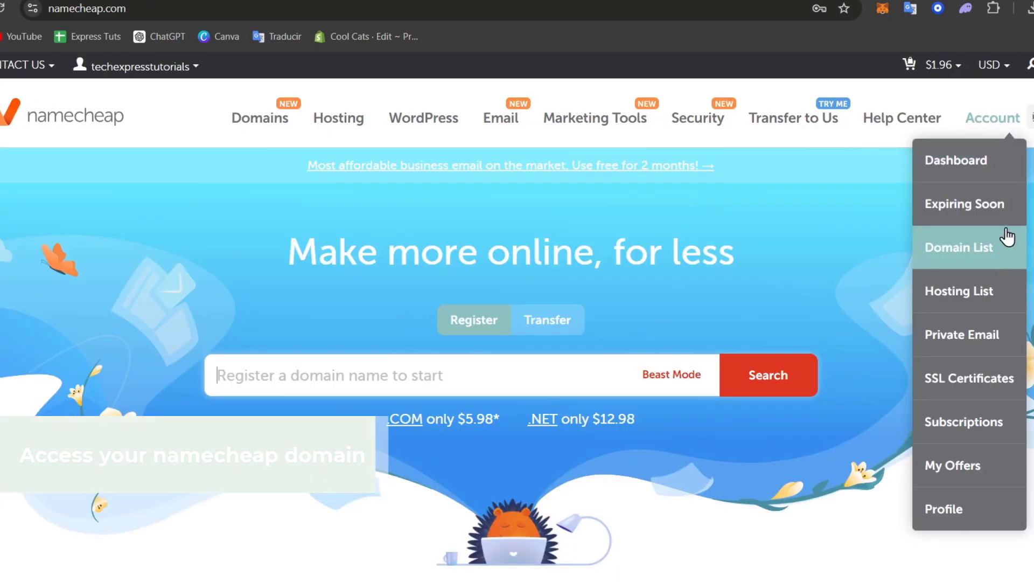
click(1005, 234)
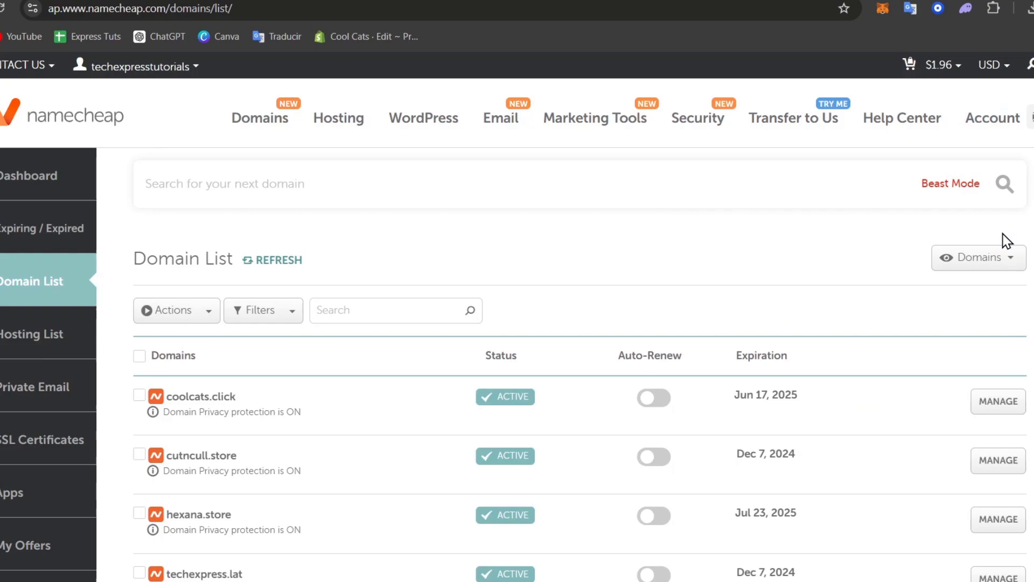
mouse_move(286, 129)
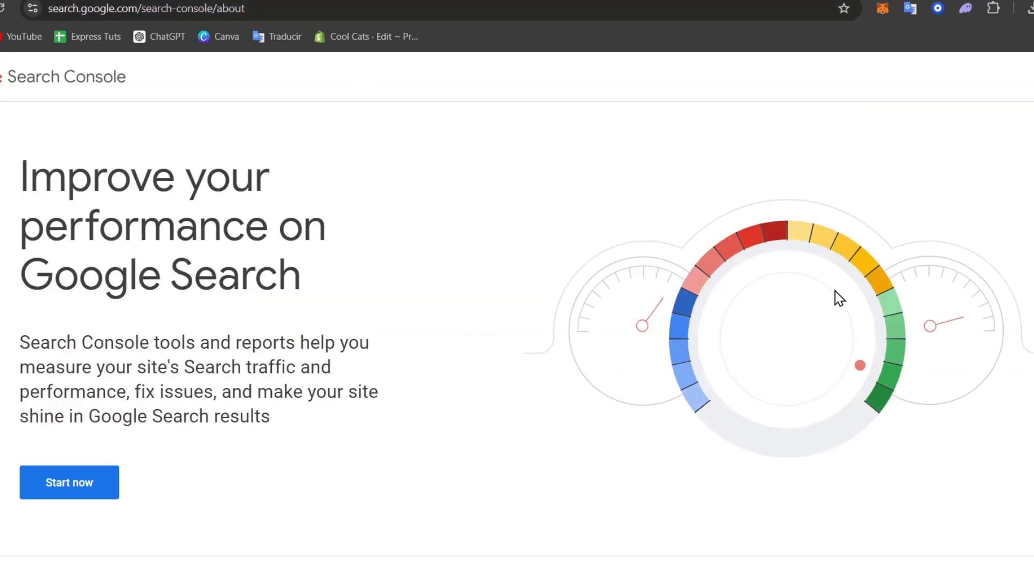
- Enter Search Console from its welcome page and open the property selector list
click(85, 490)
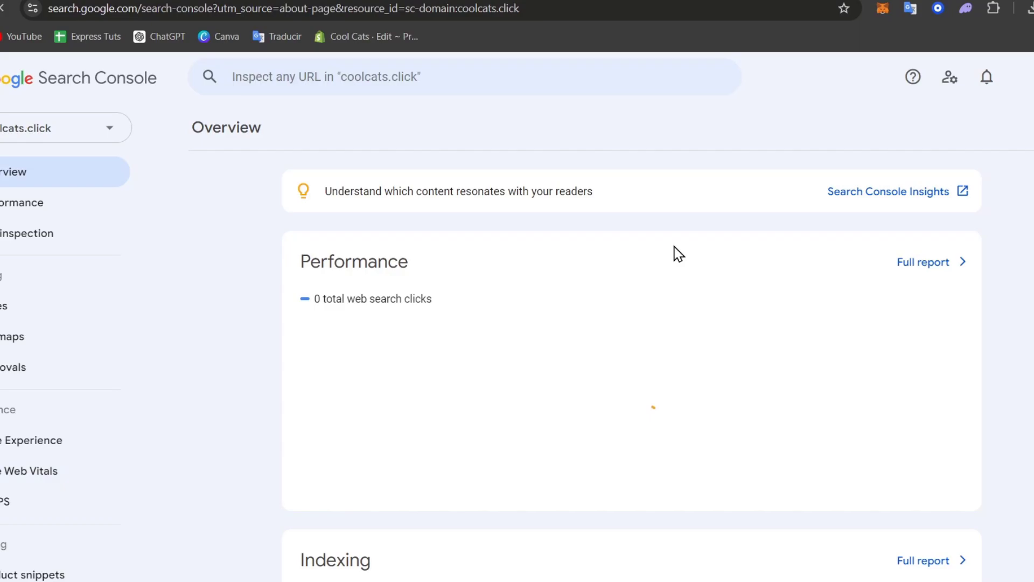
scroll(689, 264, down, 8)
scroll(688, 266, up, 2)
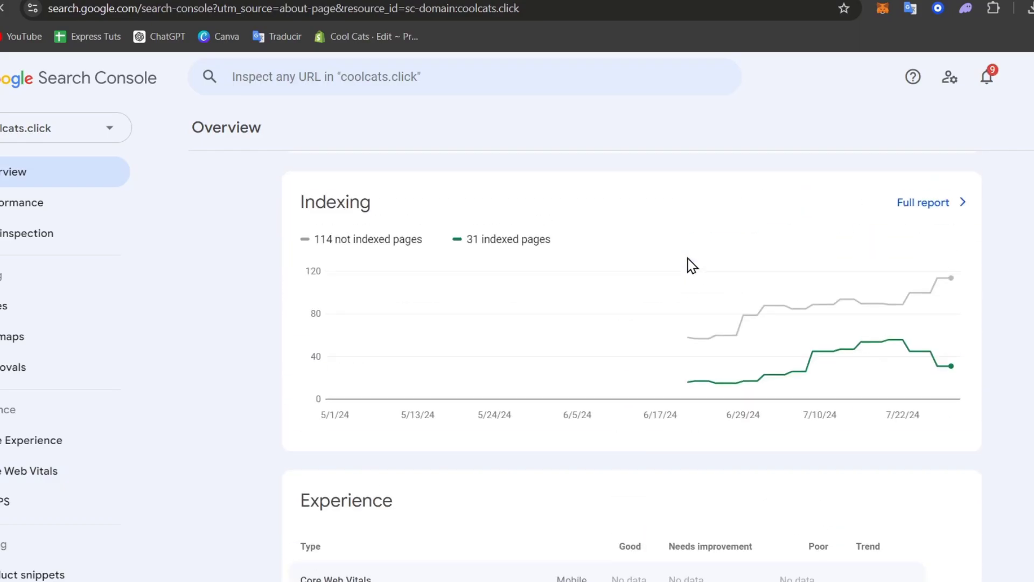
scroll(834, 358, up, 5)
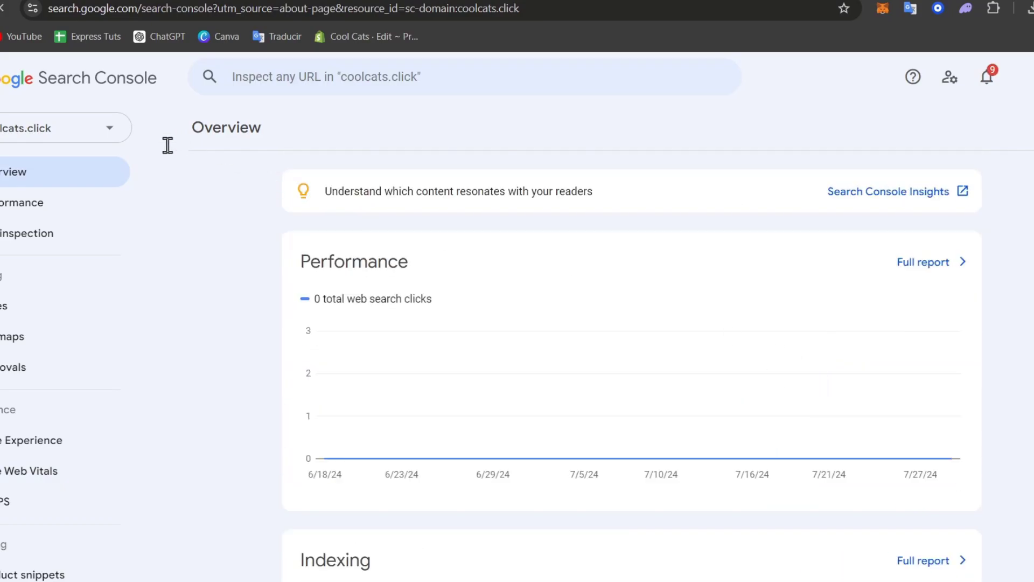
click(74, 138)
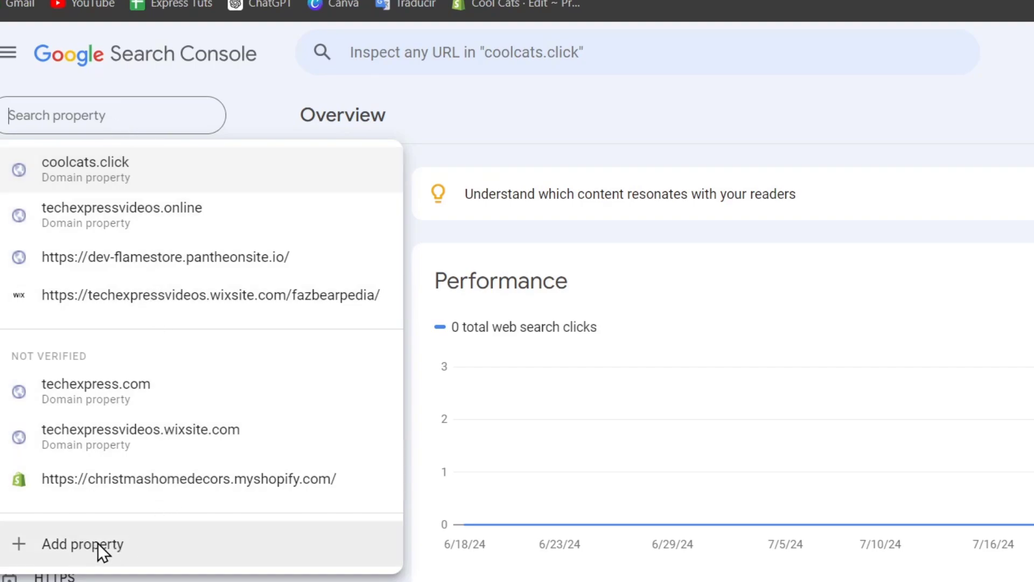
- Start adding a new property and choose the Domain property type
click(163, 560)
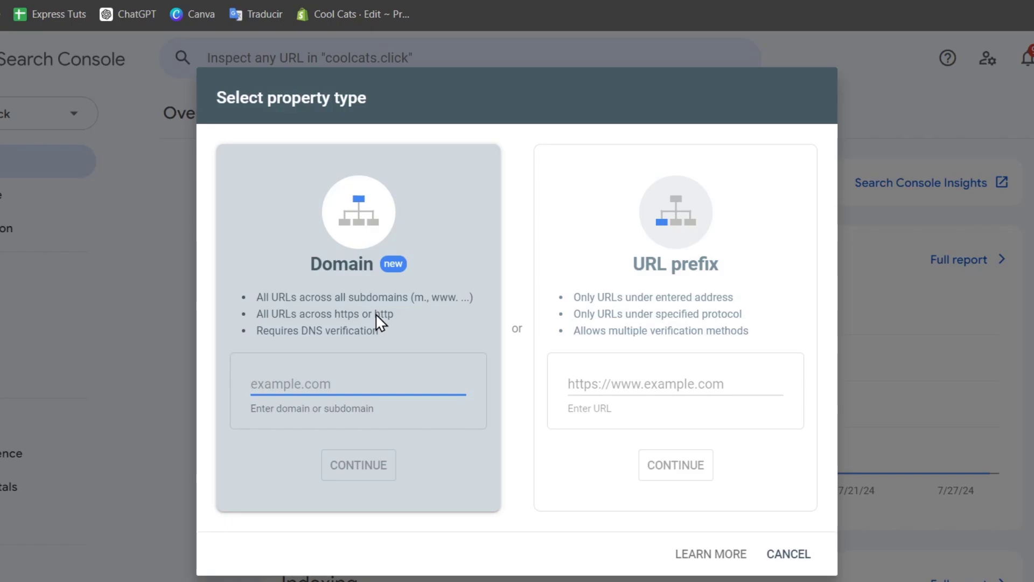
click(738, 373)
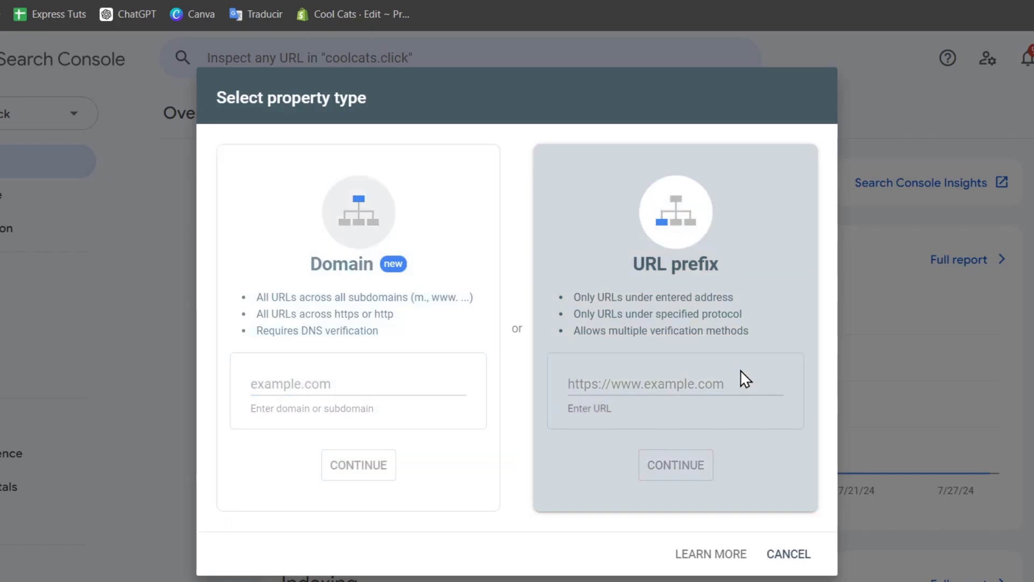
click(372, 237)
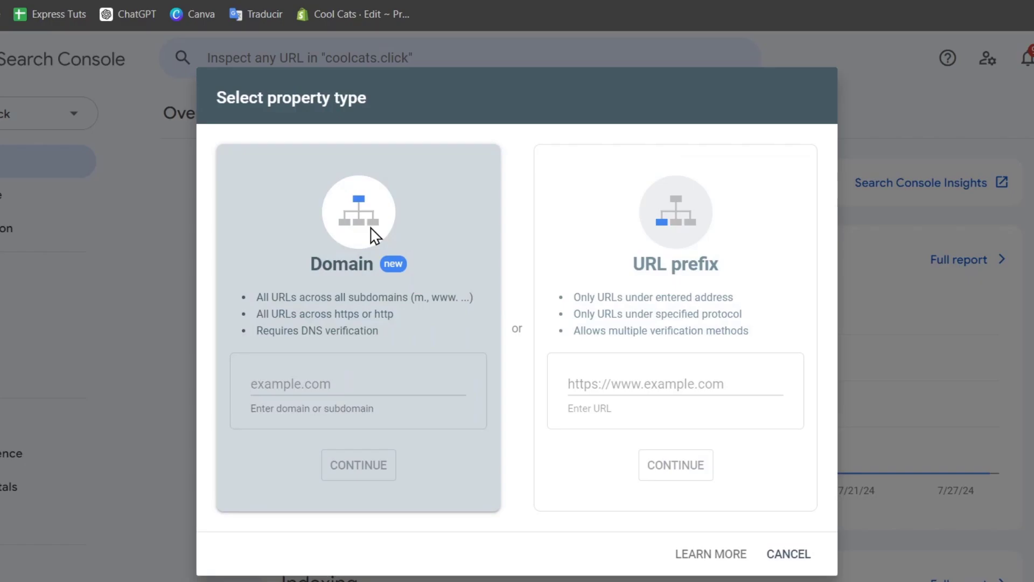
- Copy hexana.store from Namecheap's domain list and paste it into the Domain field
key(ctrl+Tab)
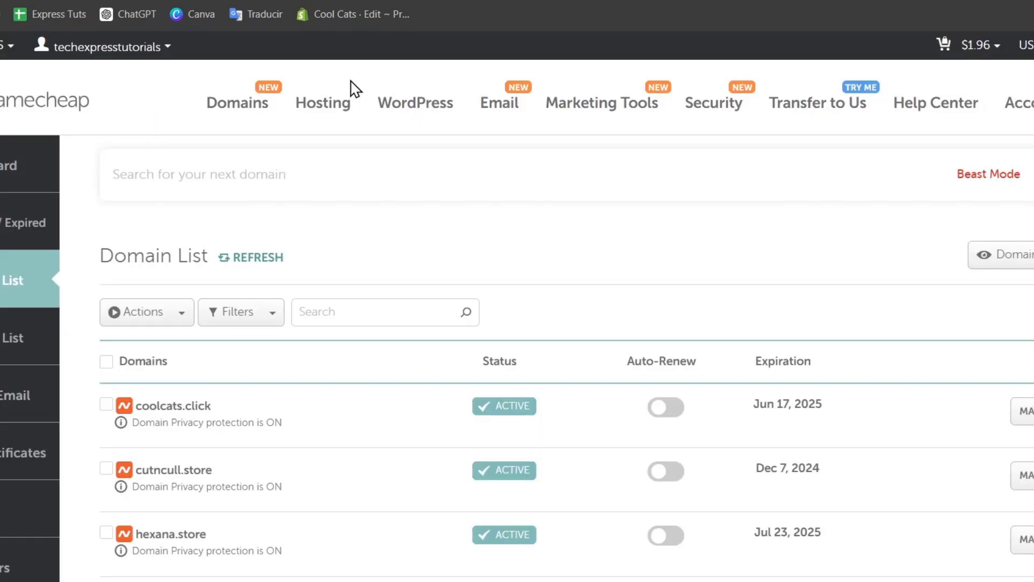
scroll(568, 217, down, 4)
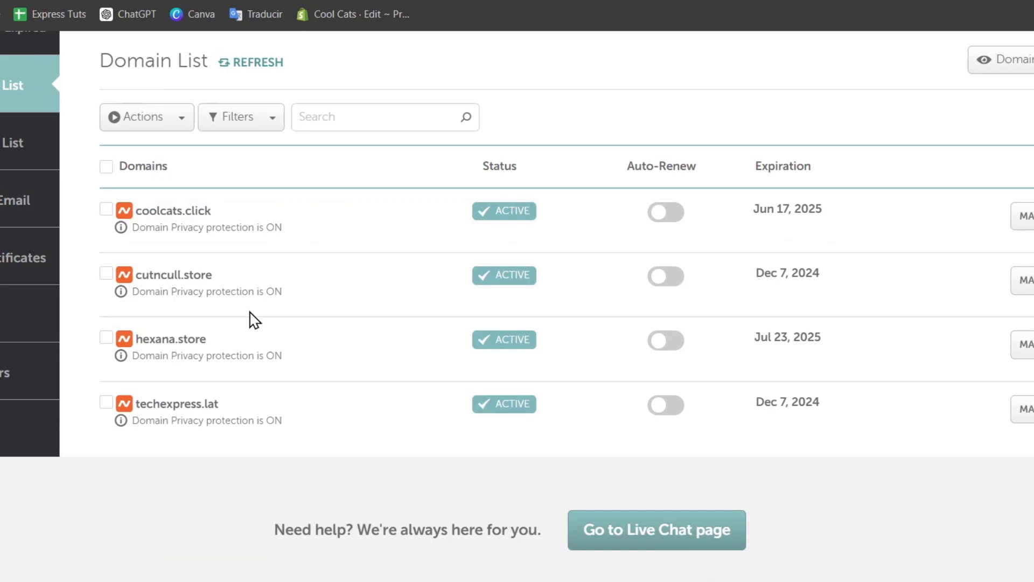
click(182, 355)
drag(209, 338, 137, 347)
key(ctrl+c)
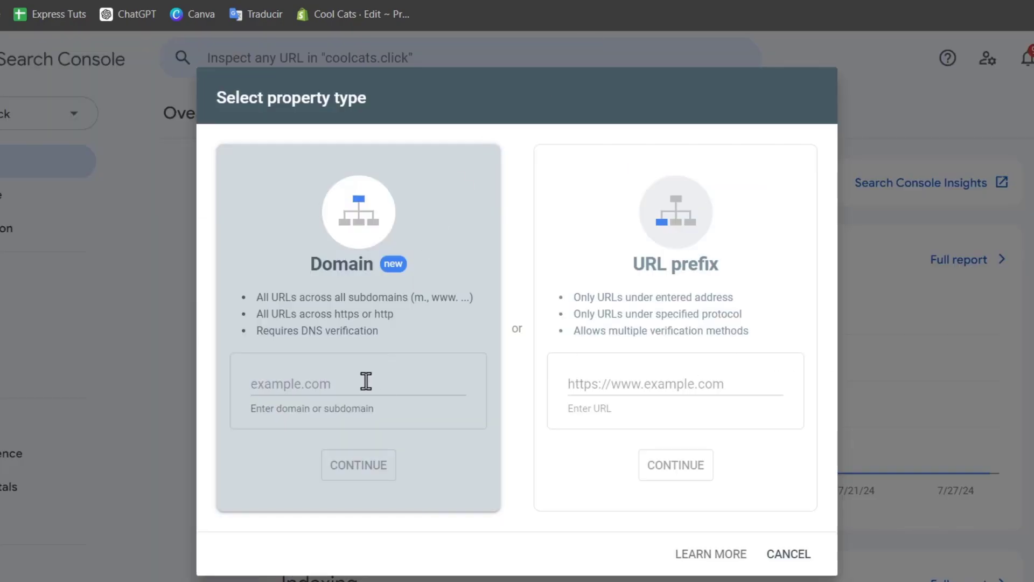
click(367, 381)
key(ctrl+v)
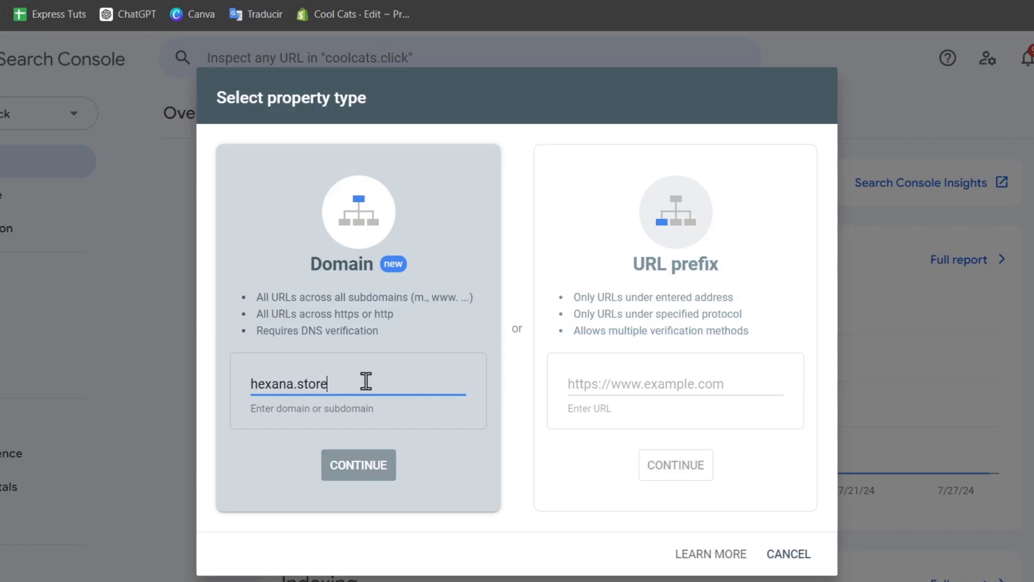
- Continue to hexana.store's DNS TXT verification dialog, then return to Namecheap's domain list
click(383, 466)
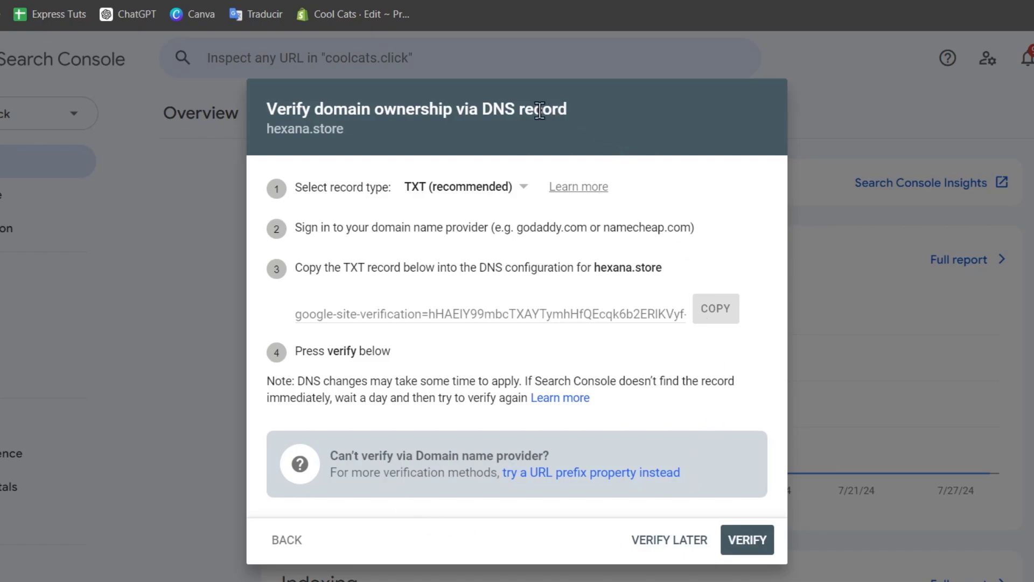
drag(495, 110, 594, 131)
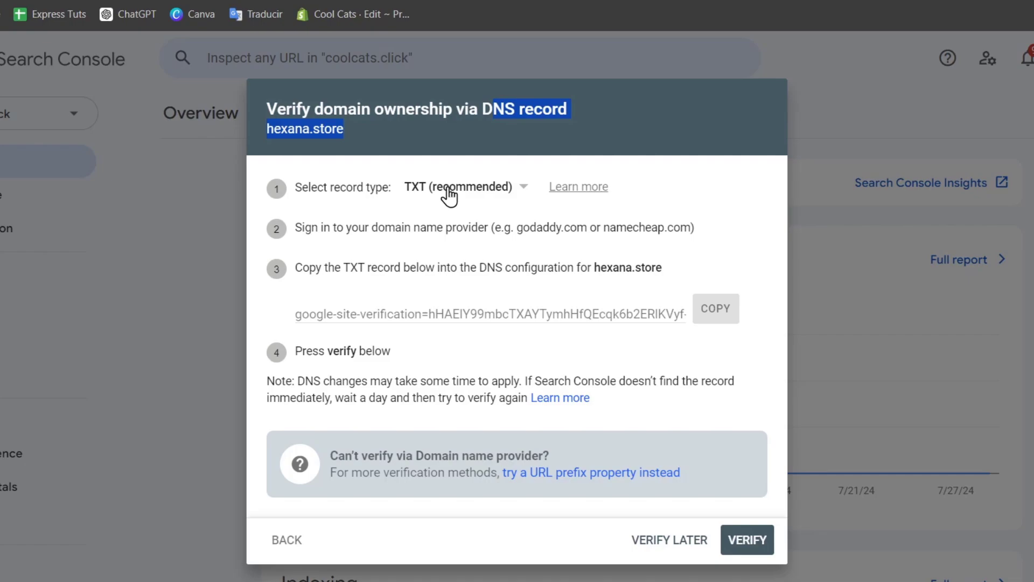
drag(488, 268, 495, 268)
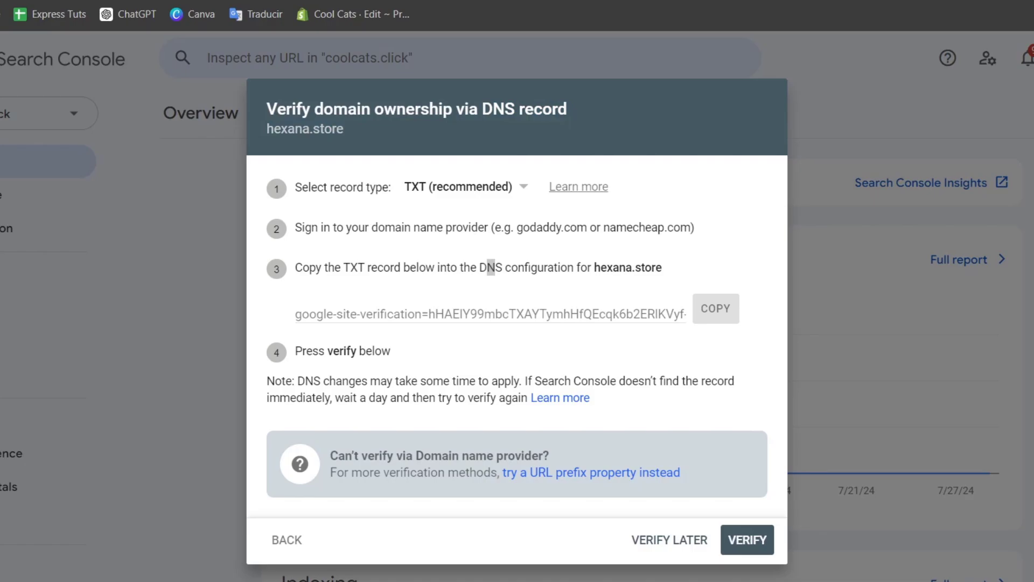
key(ctrl+Tab)
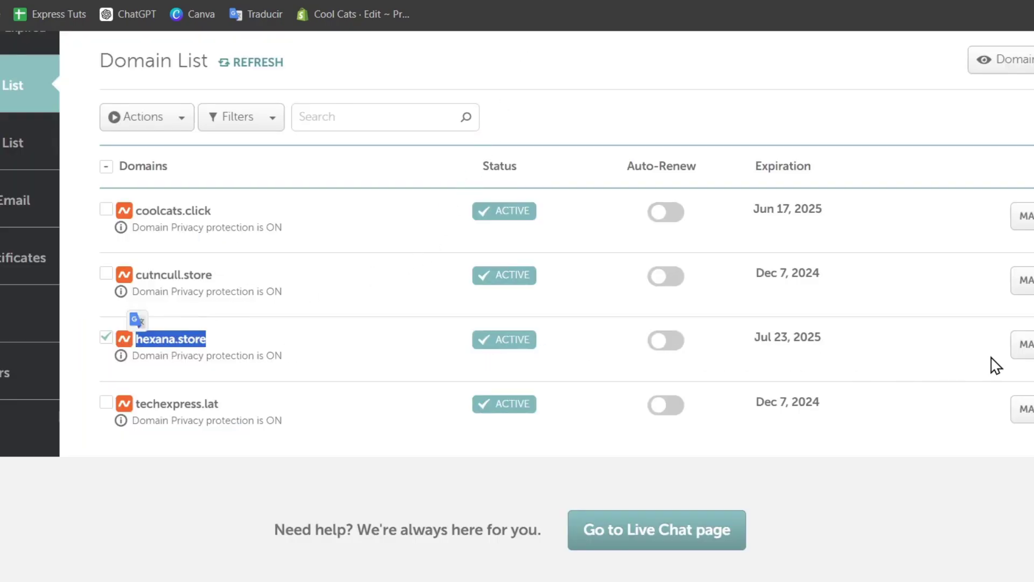
- In hexana.store's Advanced DNS settings, add a new host record and scroll its type list
click(1023, 344)
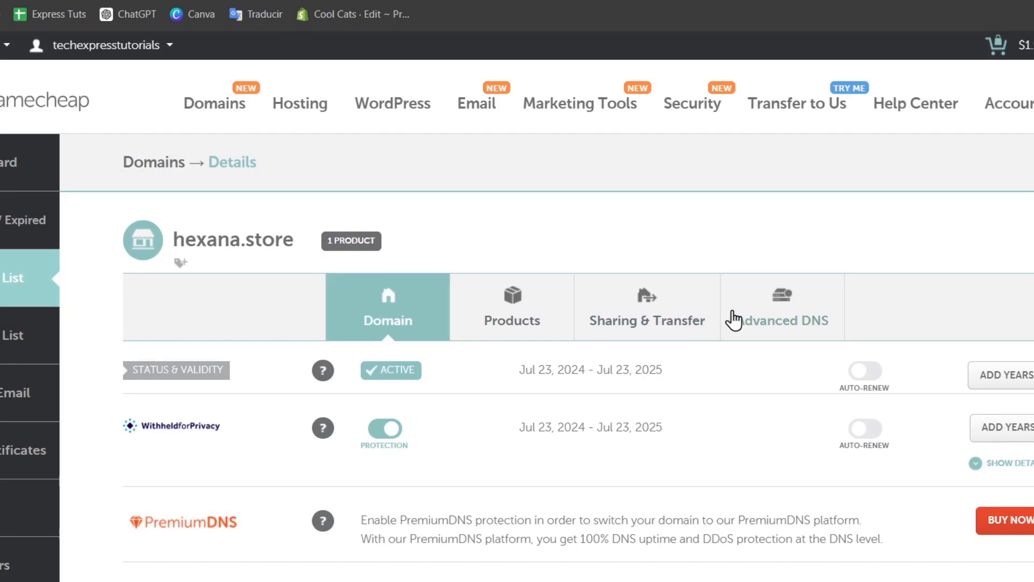
click(780, 326)
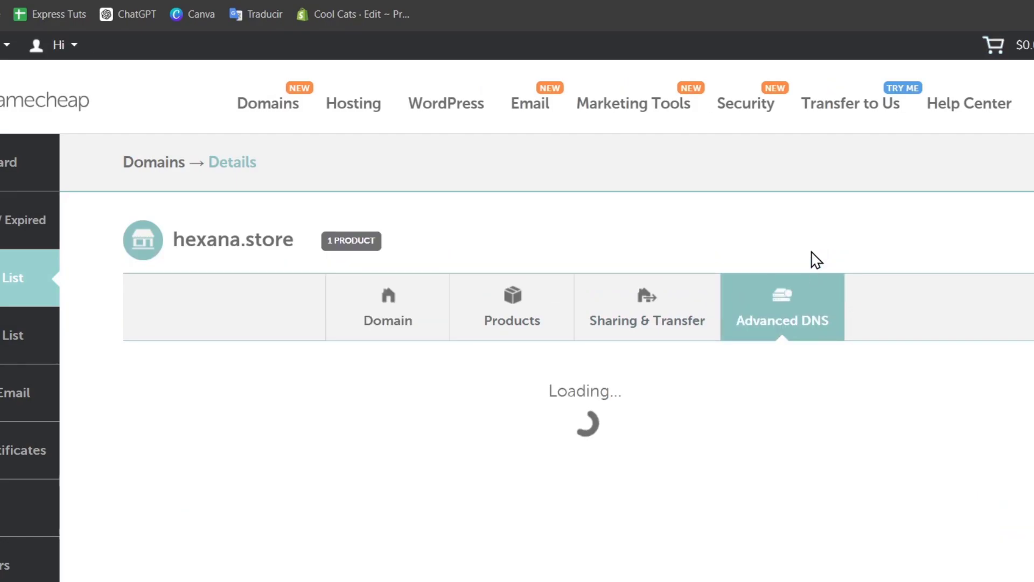
scroll(808, 253, down, 3)
scroll(327, 294, down, 3)
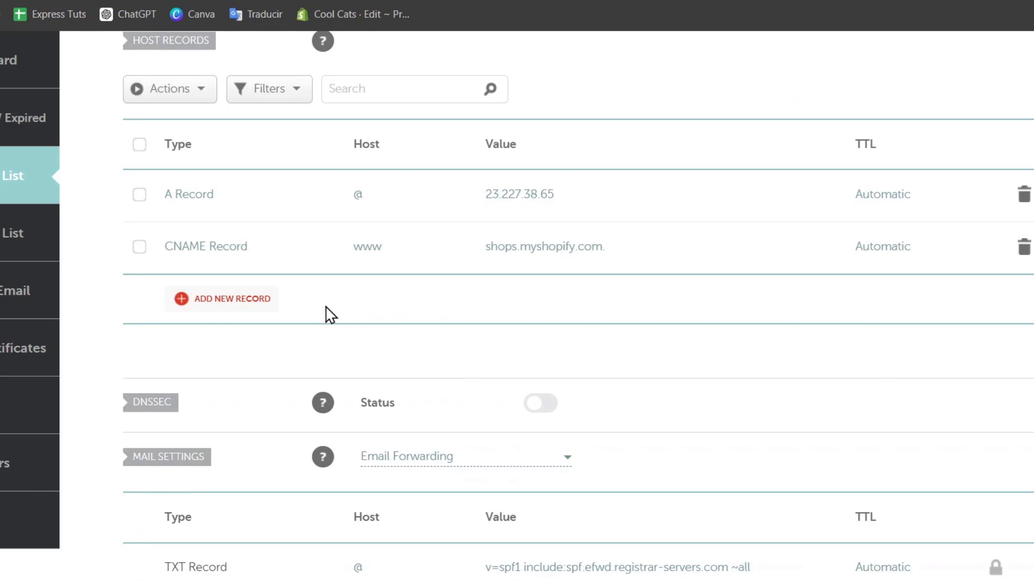
click(222, 307)
scroll(266, 400, down, 3)
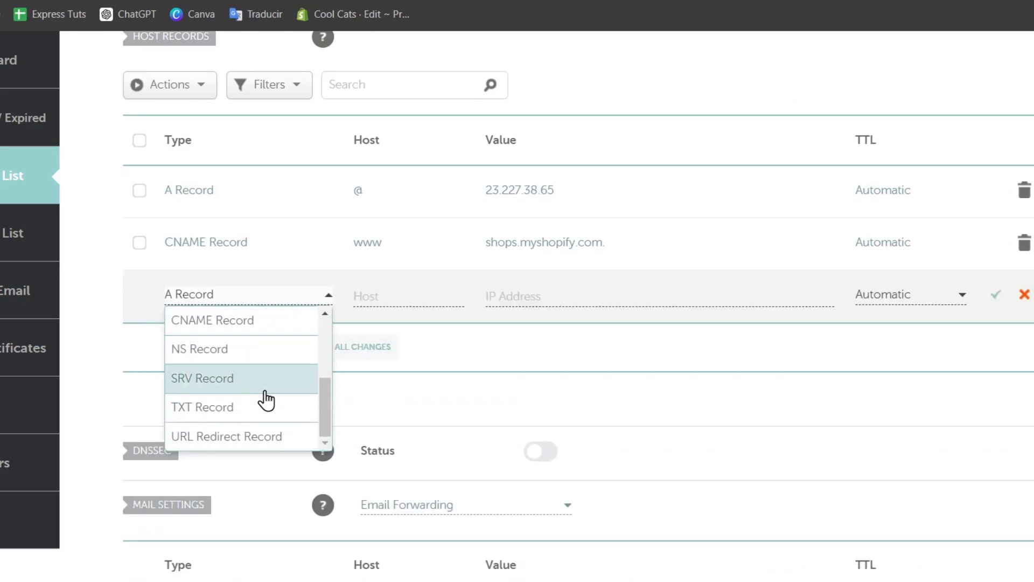
- Make the record a TXT Record and paste the Google verification value copied from Search Console
click(224, 420)
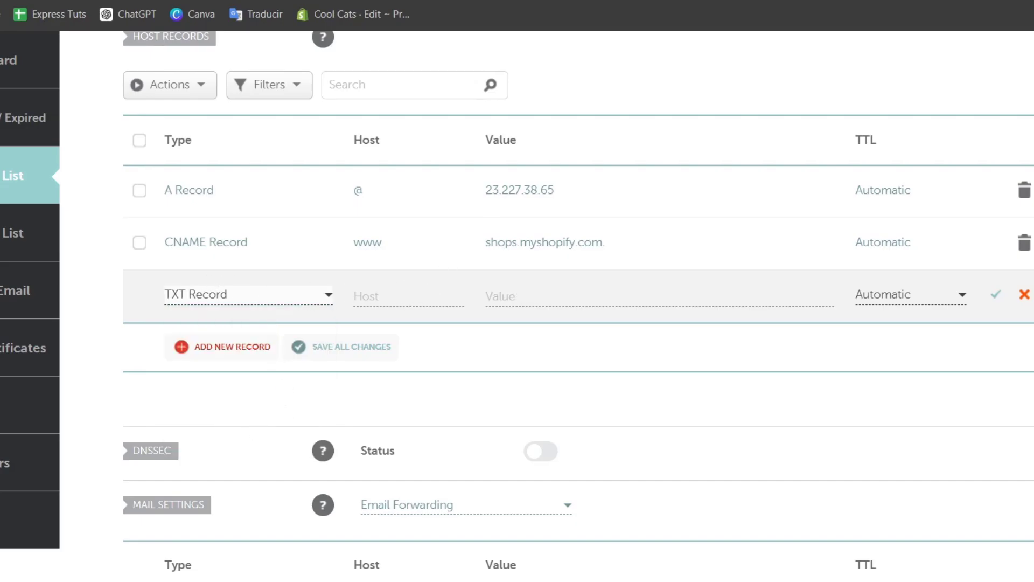
key(ctrl+Tab)
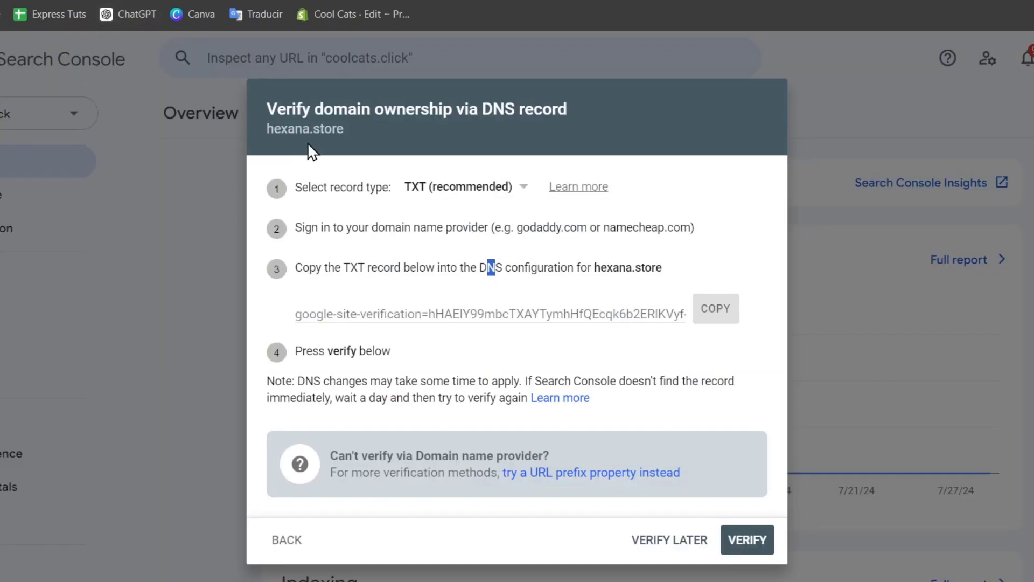
click(605, 311)
click(708, 318)
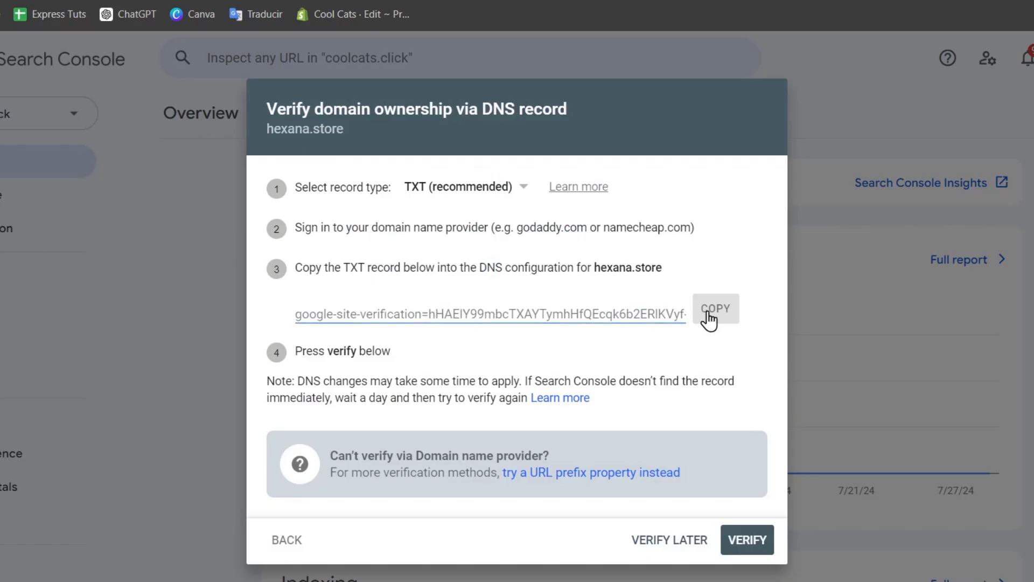
key(ctrl+Tab)
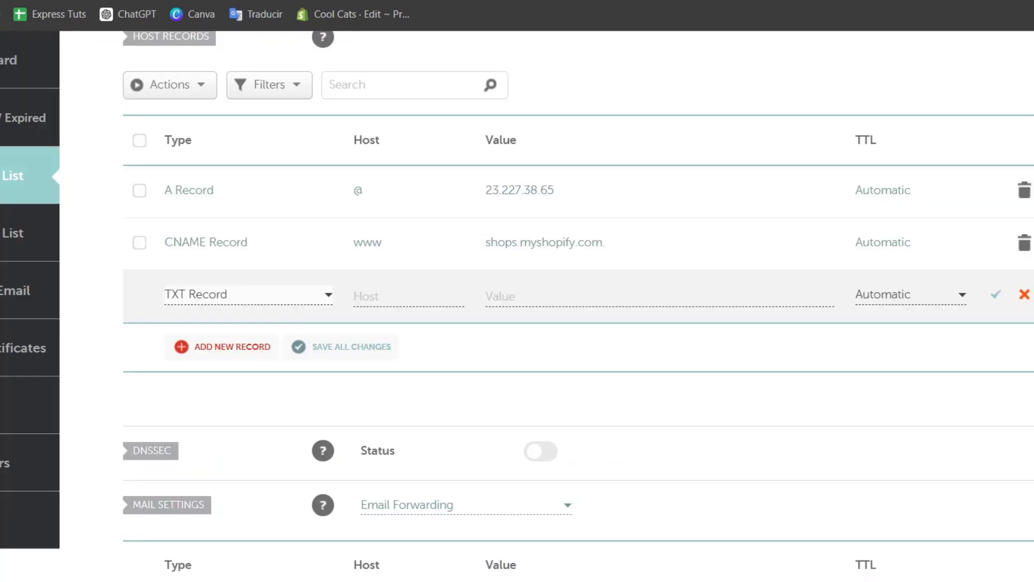
click(537, 303)
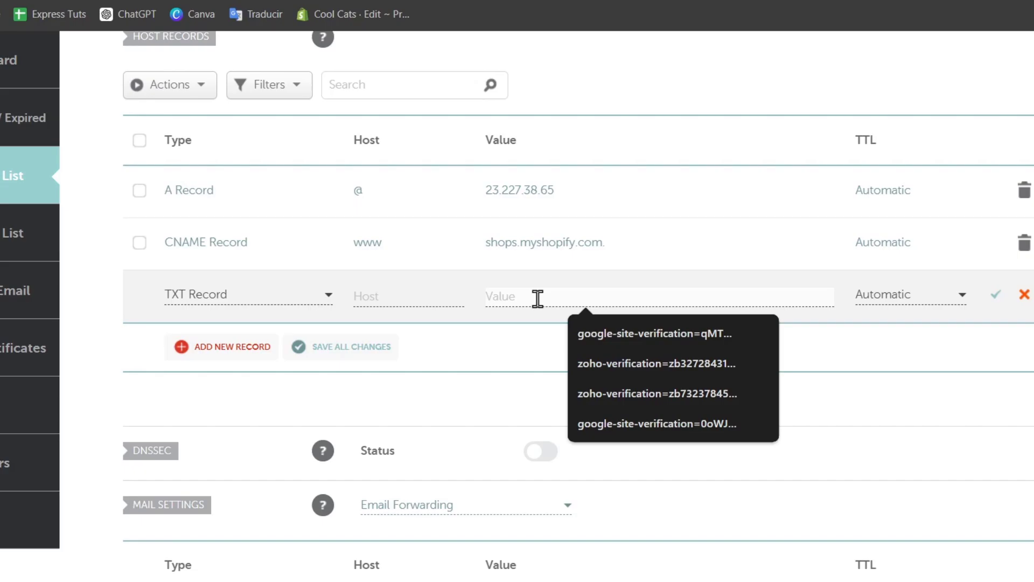
key(ctrl+v)
- Set the TXT record's host to @ and save it
key(ctrl+shift+Tab)
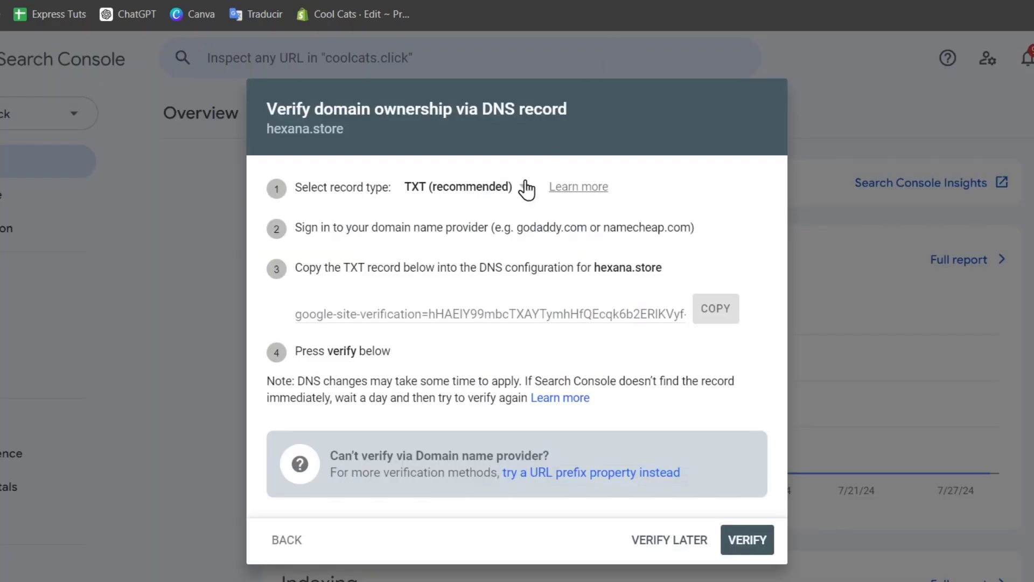
drag(420, 227, 445, 227)
key(ctrl+Tab)
click(418, 294)
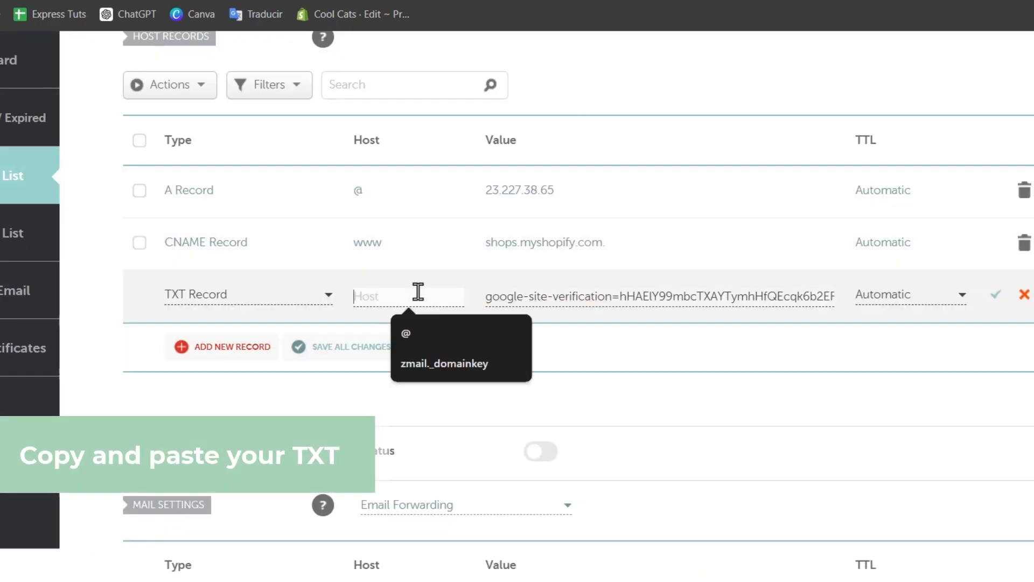
text(@)
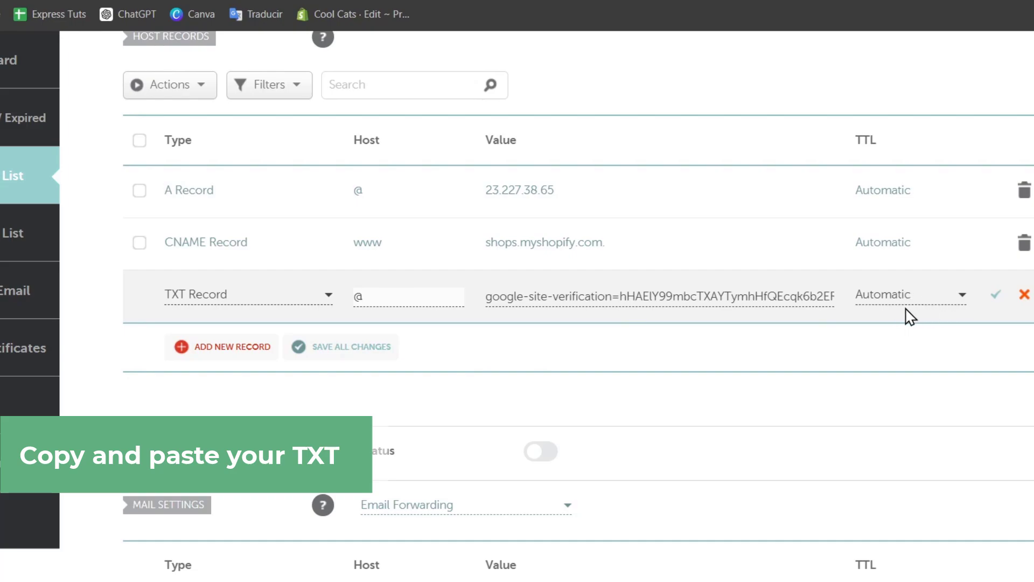
click(994, 302)
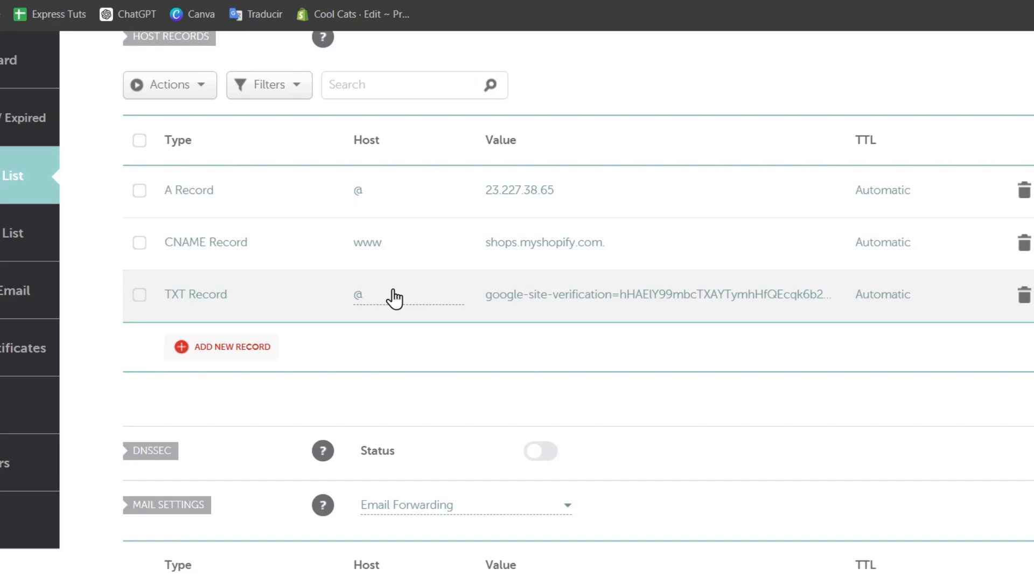
- Verify hexana.store ownership, dismissing two failure messages and retrying until it succeeds
click(631, 7)
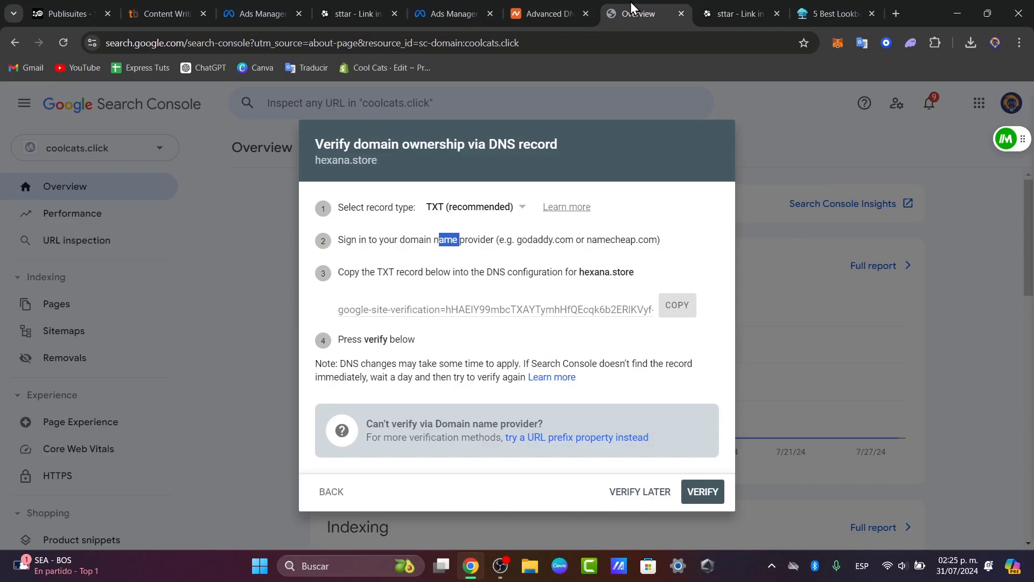
click(707, 490)
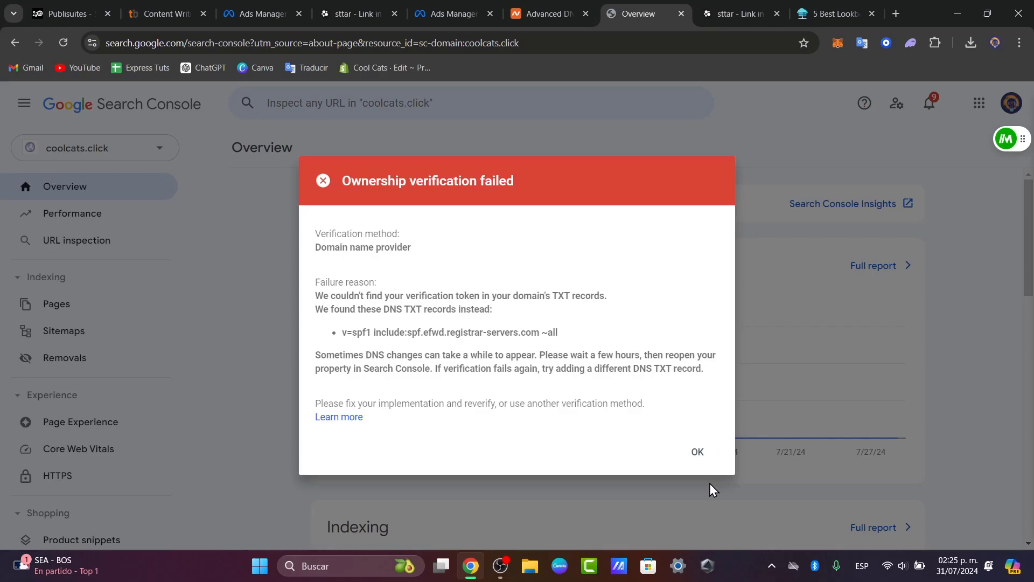
click(700, 452)
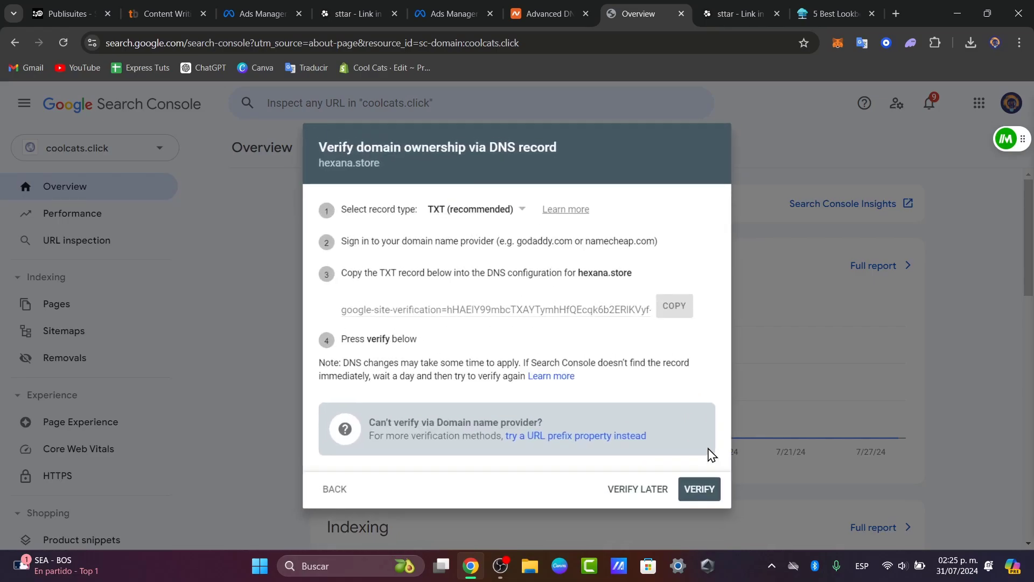
click(703, 492)
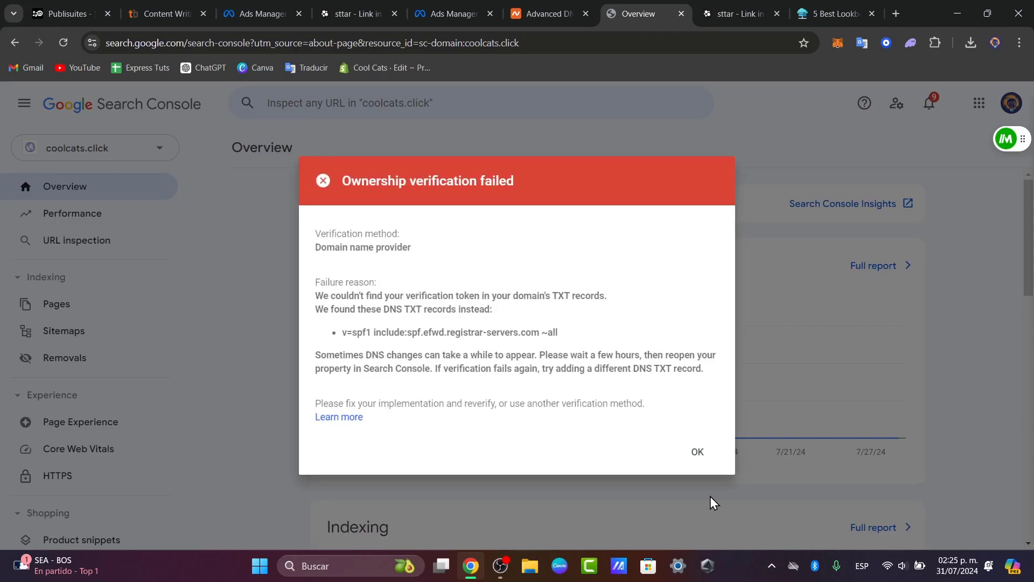
click(696, 455)
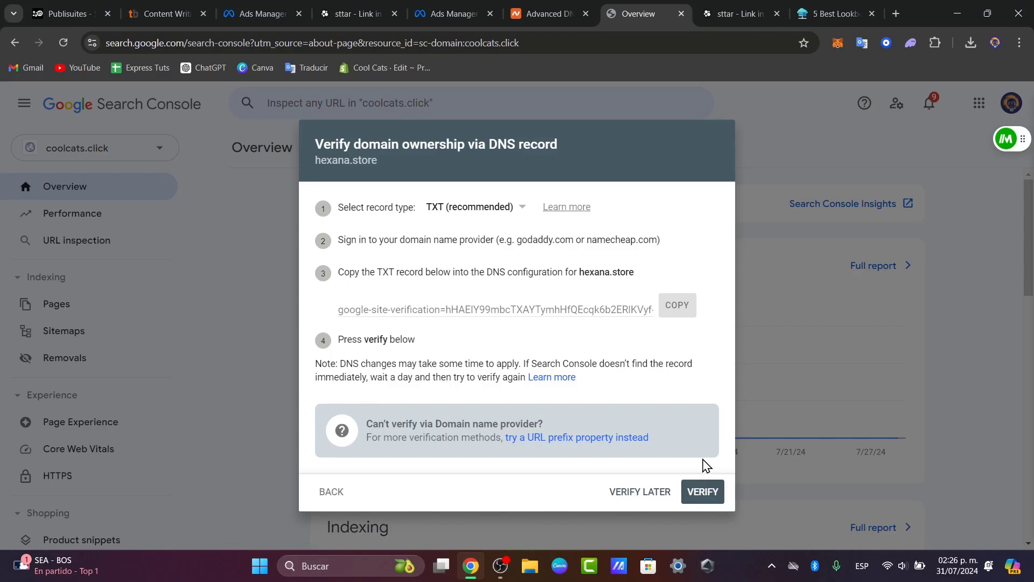
click(715, 489)
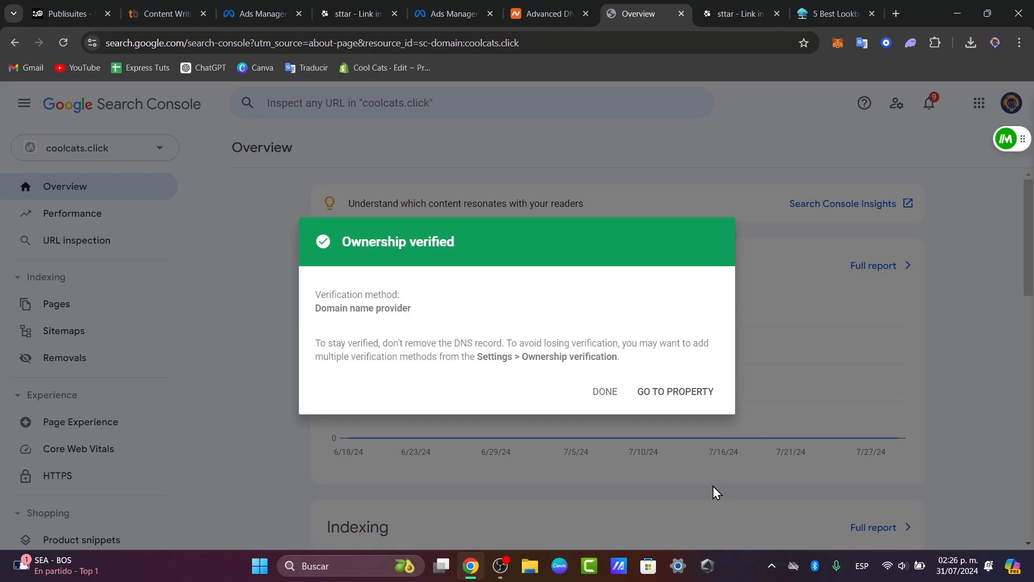
- Check the saved TXT record, close the Ownership verified message, and switch to the hexana.store property
click(541, 13)
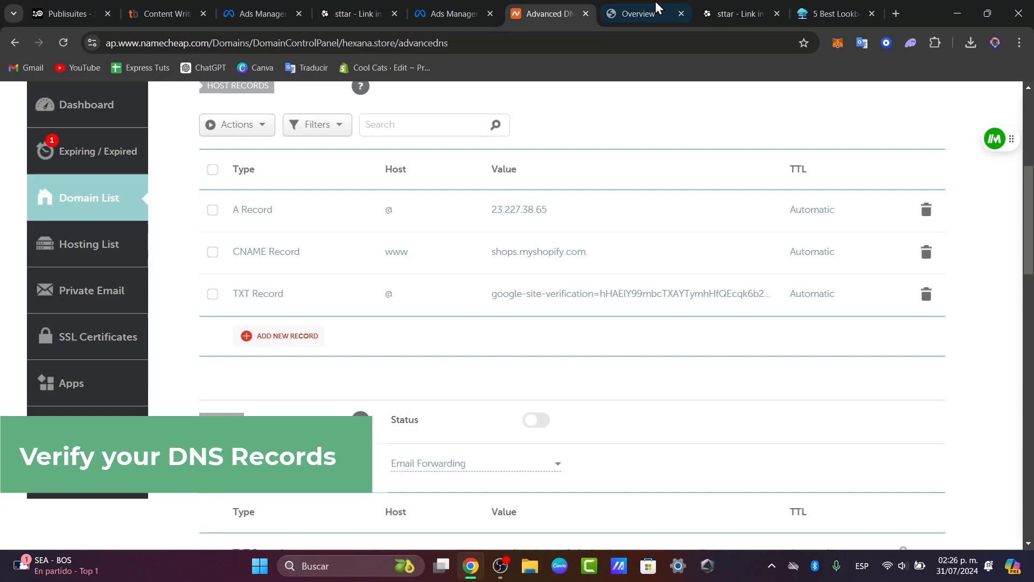
click(640, 9)
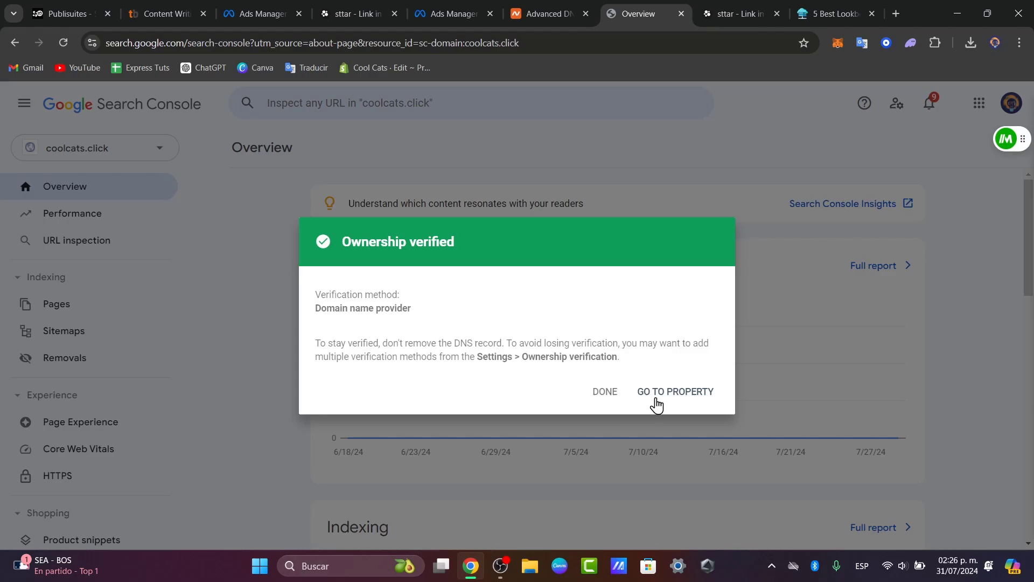
click(614, 396)
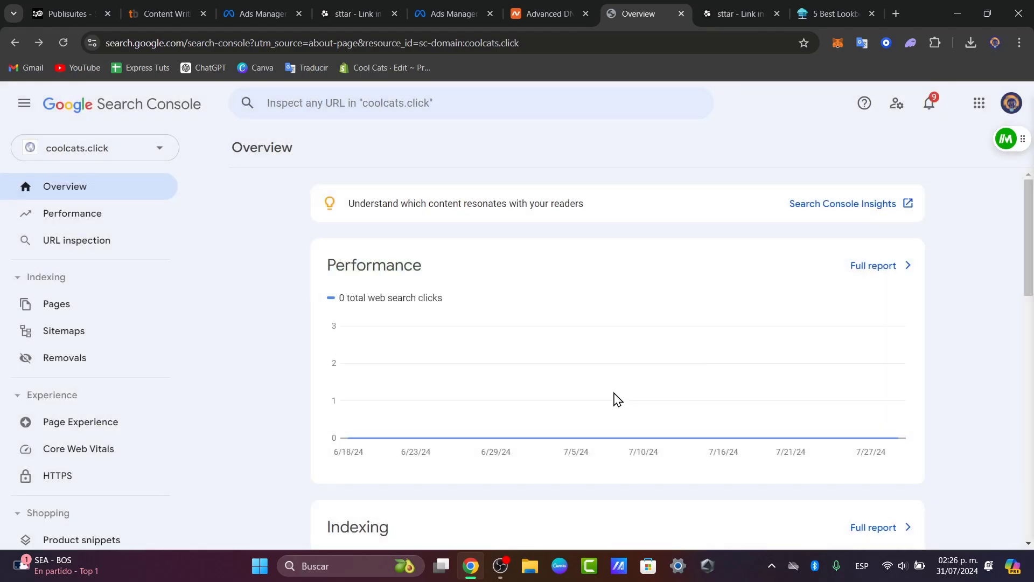
click(124, 153)
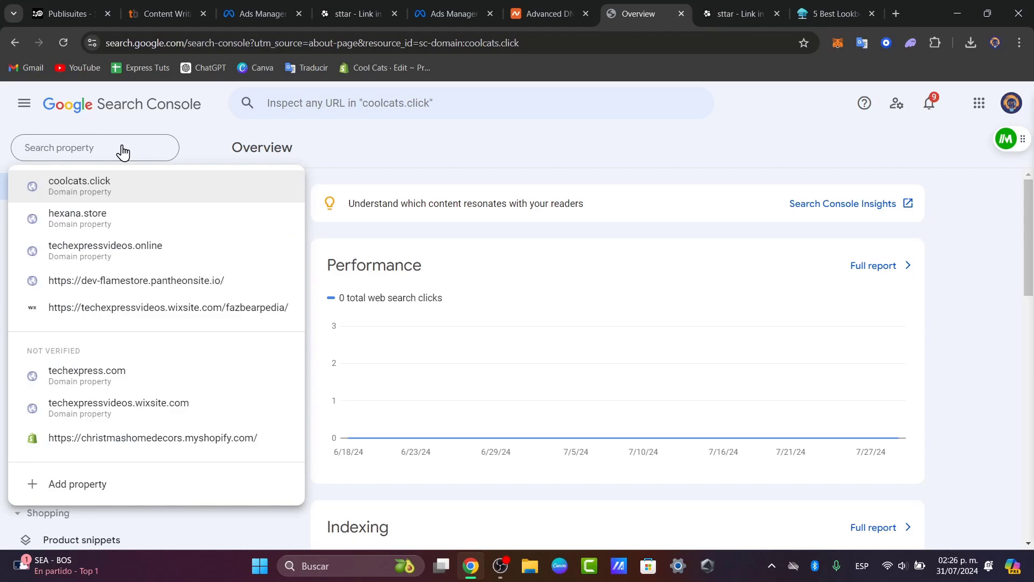
click(146, 229)
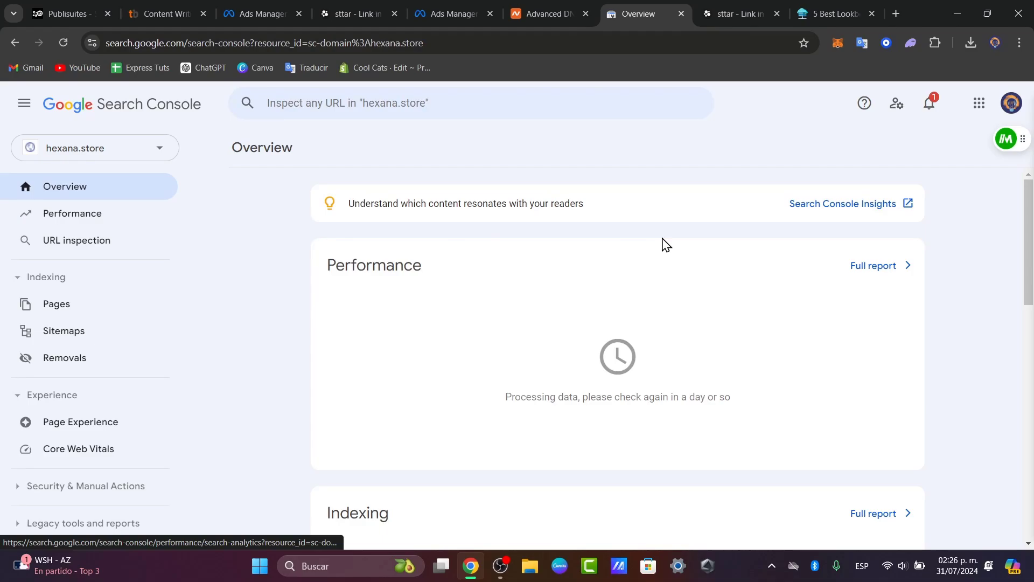
- Open hexana.store's Performance report down to Top queries, then open its Messages panel
scroll(663, 249, down, 5)
scroll(772, 267, down, 7)
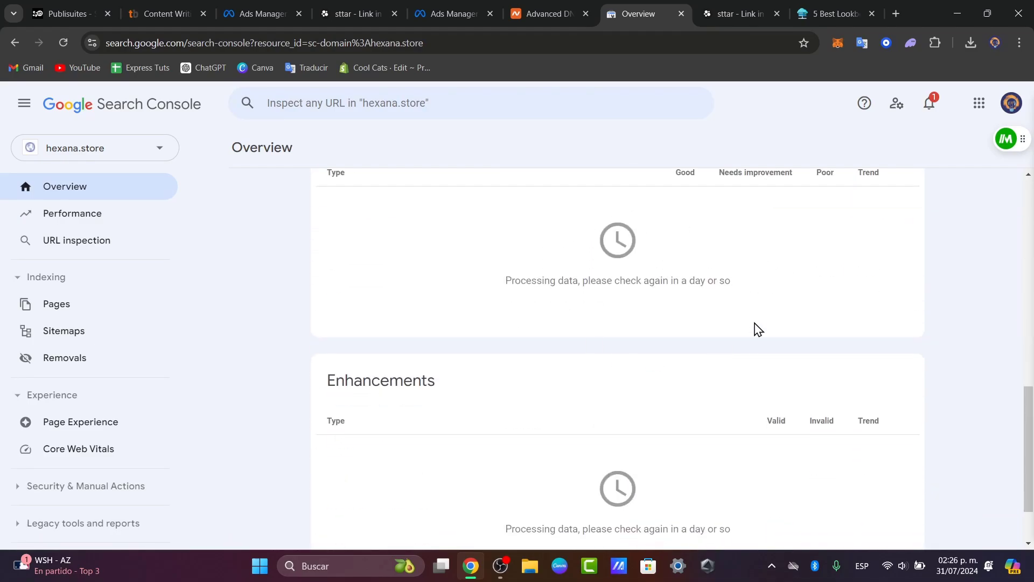
scroll(307, 301, up, 12)
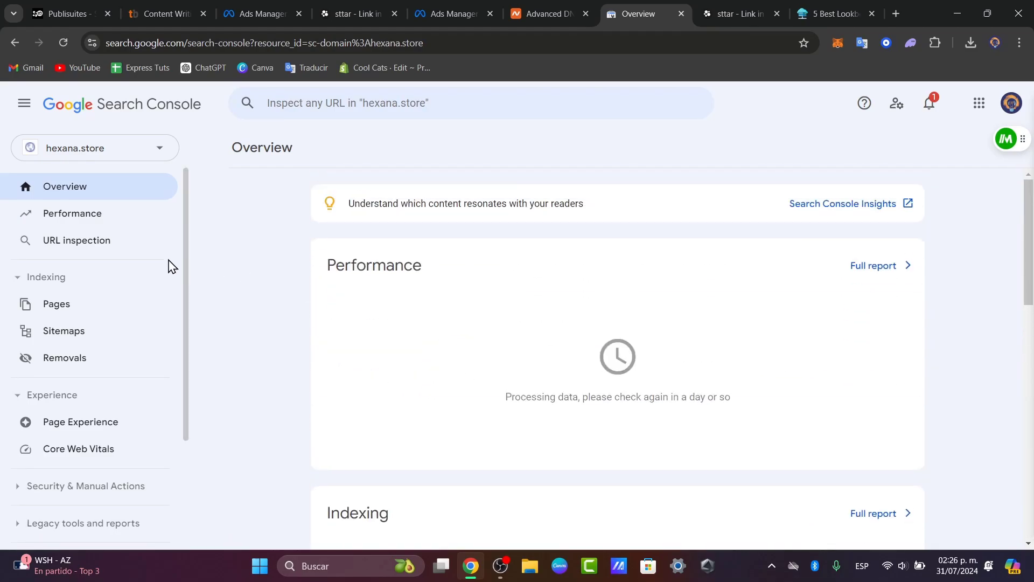
click(86, 218)
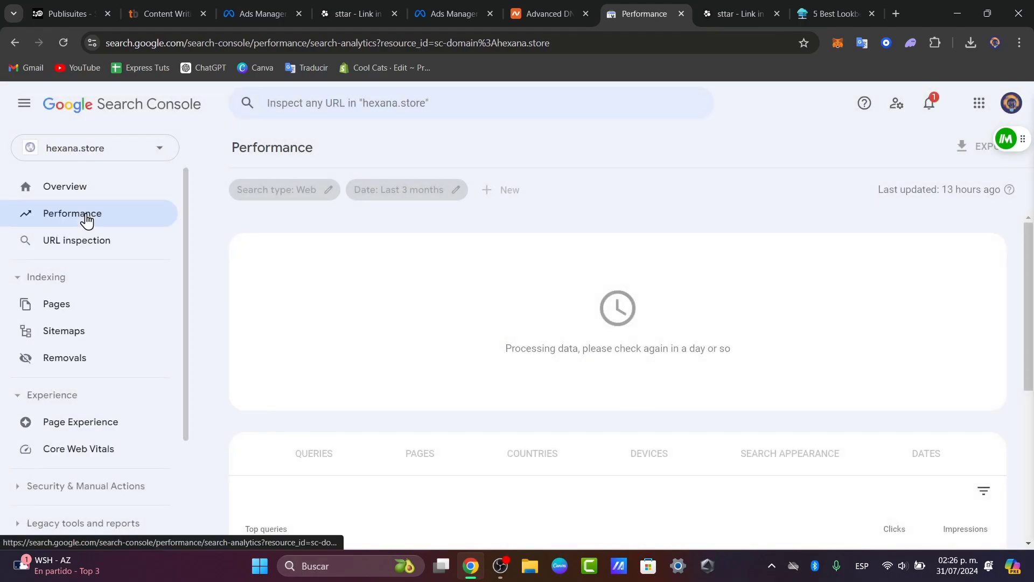
scroll(794, 379, down, 3)
scroll(794, 379, down, 3)
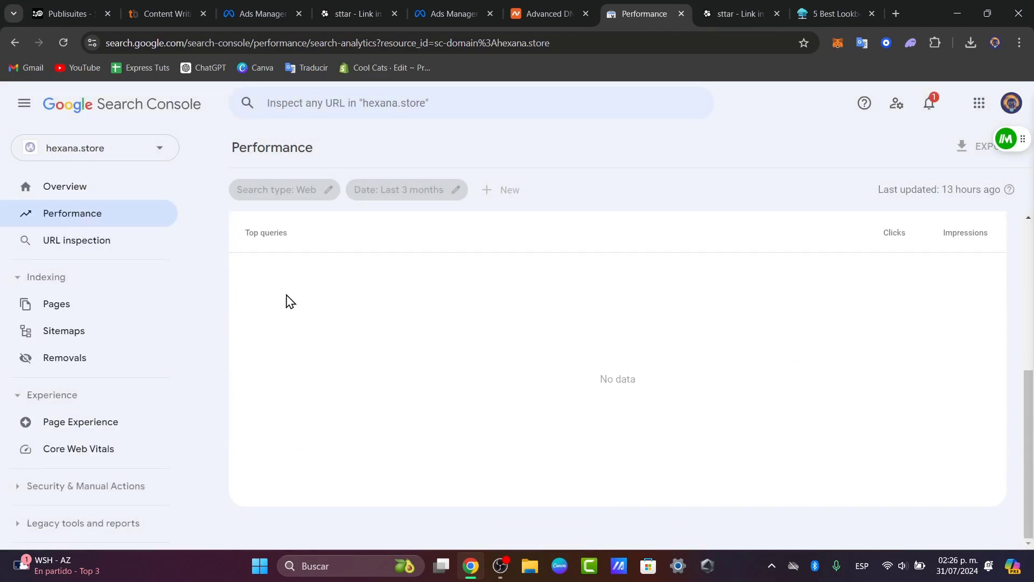
click(95, 242)
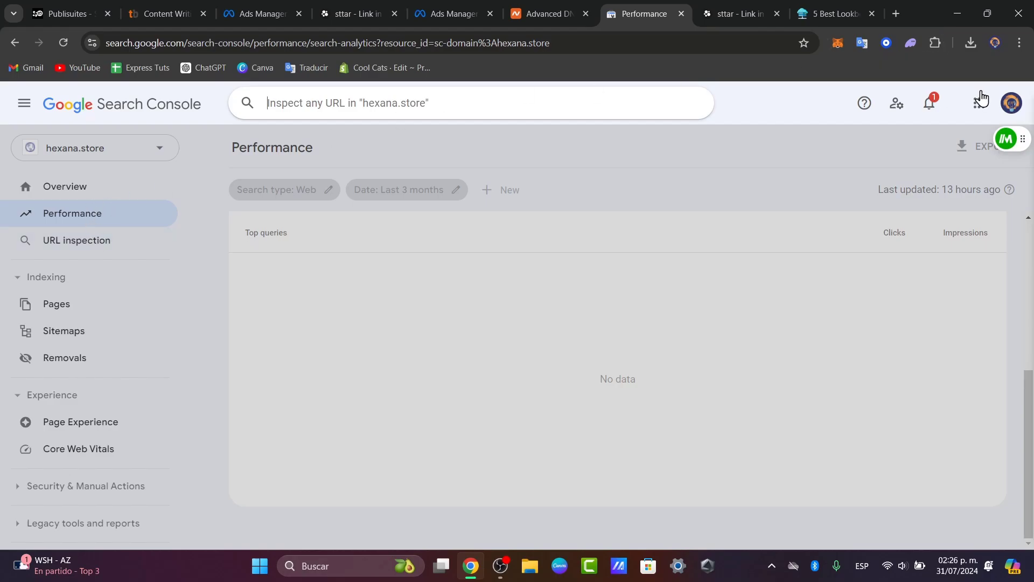
click(929, 103)
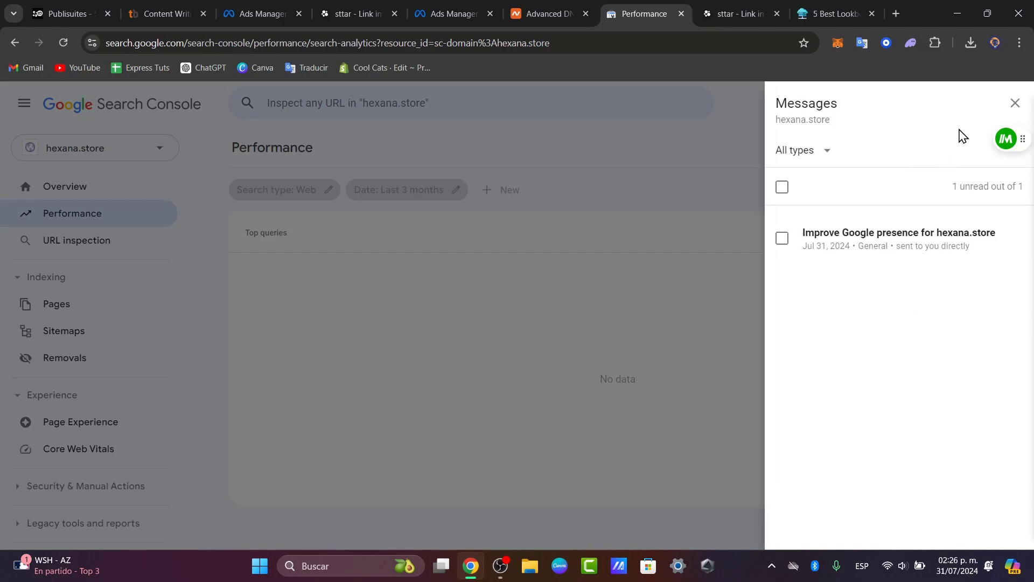
- Read the 'Improve Google presence' message for hexana.store and its Get started help article
click(938, 254)
scroll(935, 285, down, 3)
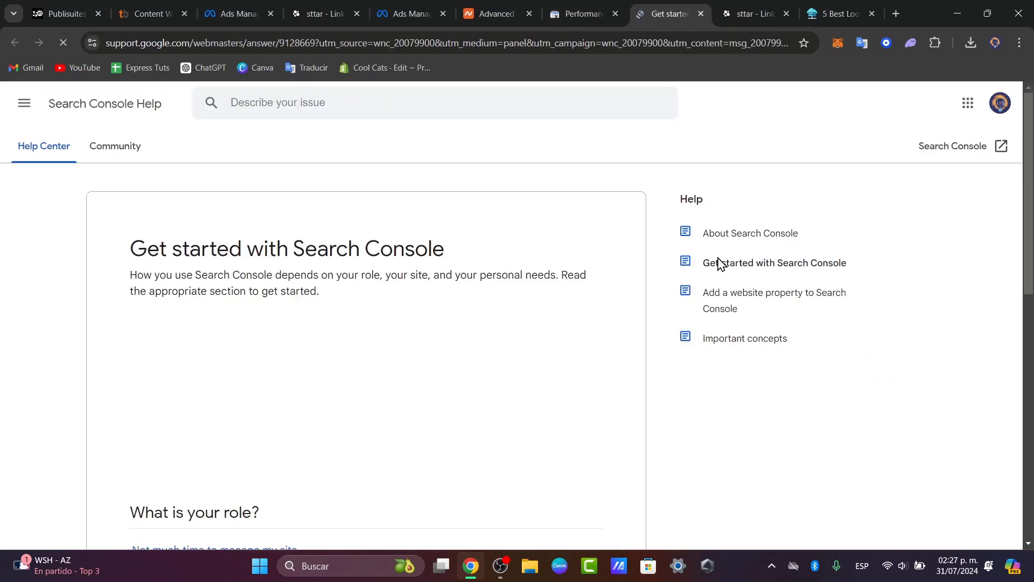
scroll(470, 309, down, 9)
scroll(464, 307, up, 3)
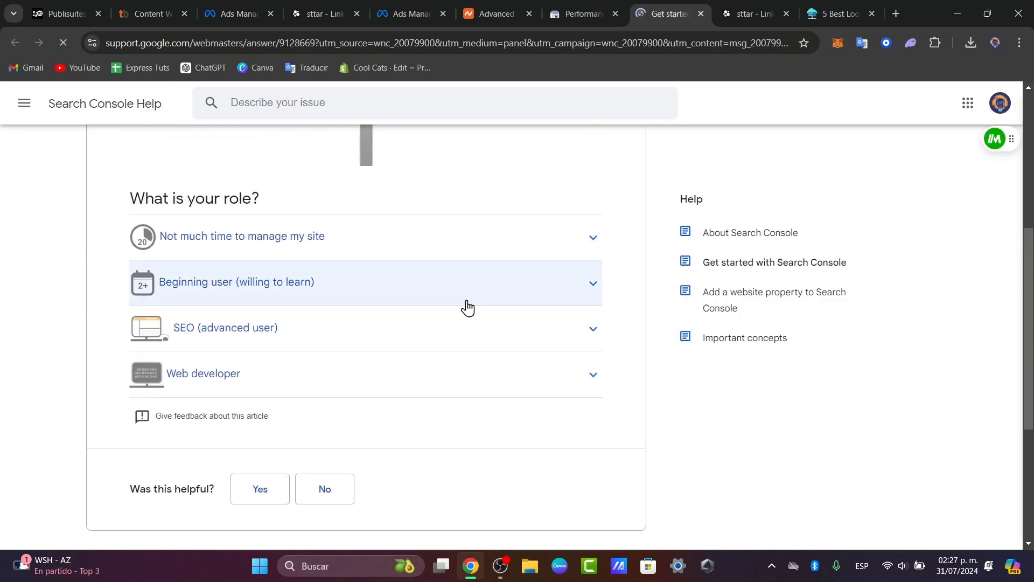
- Back on the Performance report, close the message panel and open the Google account switcher
click(593, 8)
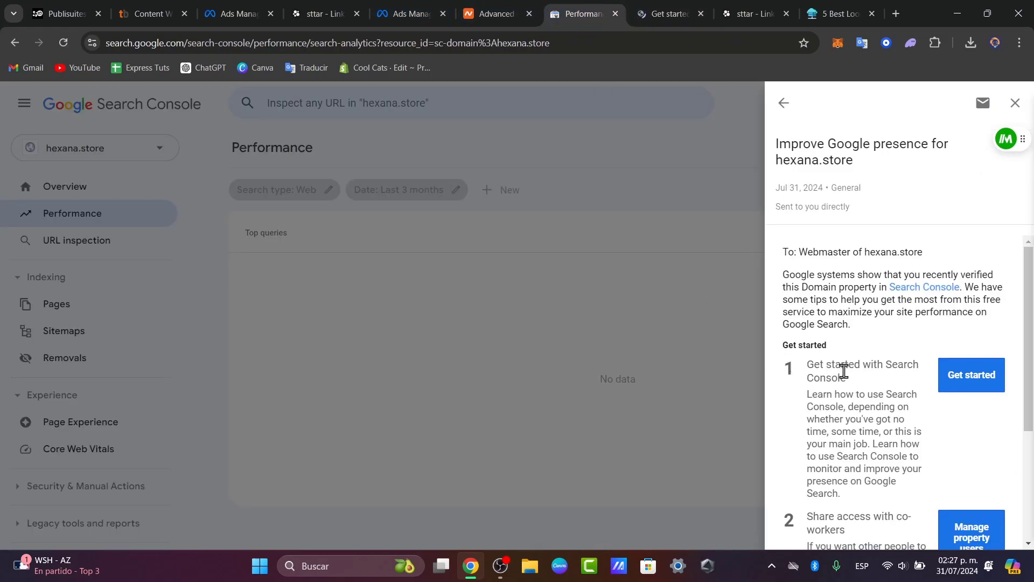
scroll(843, 370, down, 3)
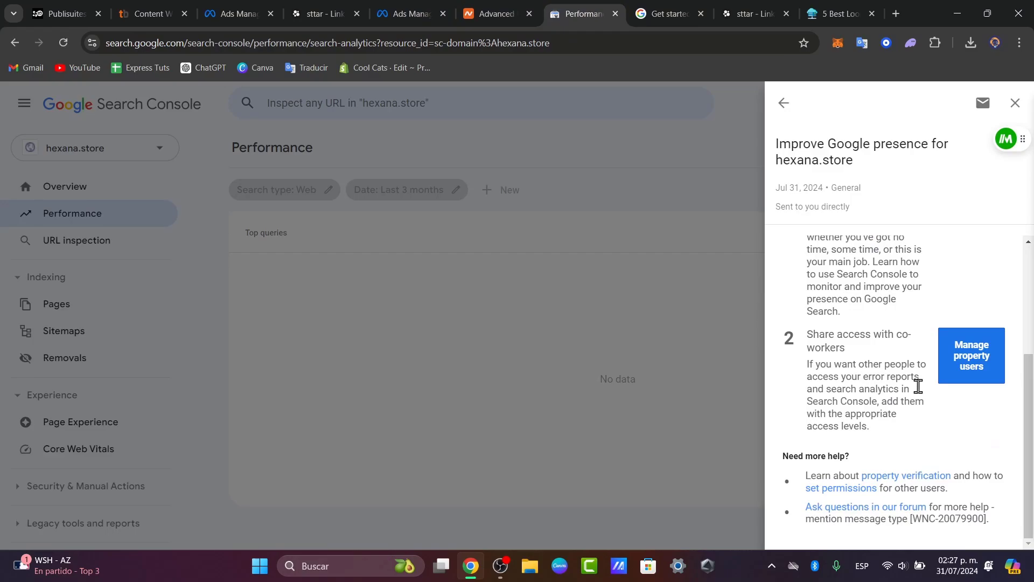
scroll(905, 377, up, 3)
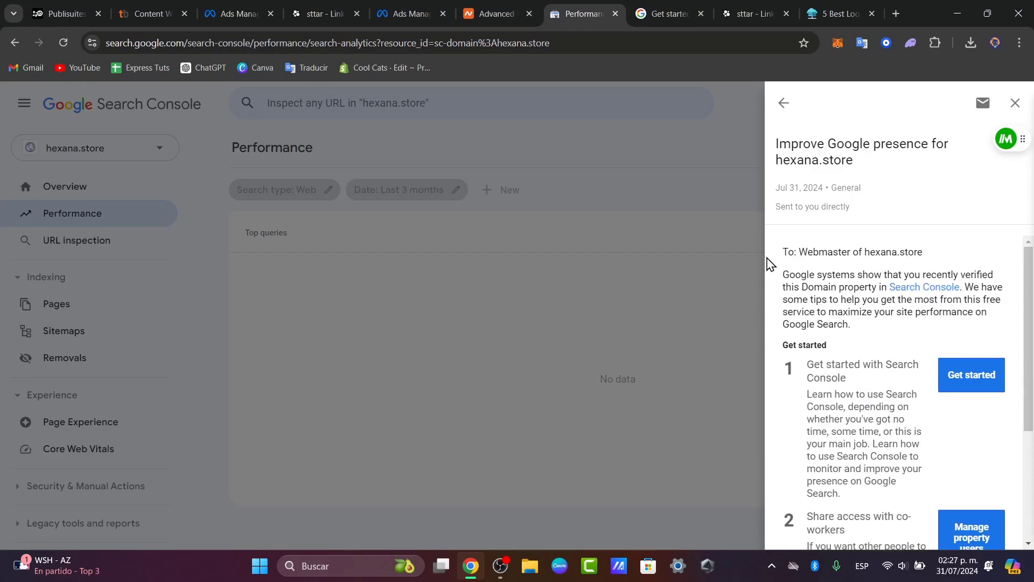
mouse_move(654, 2)
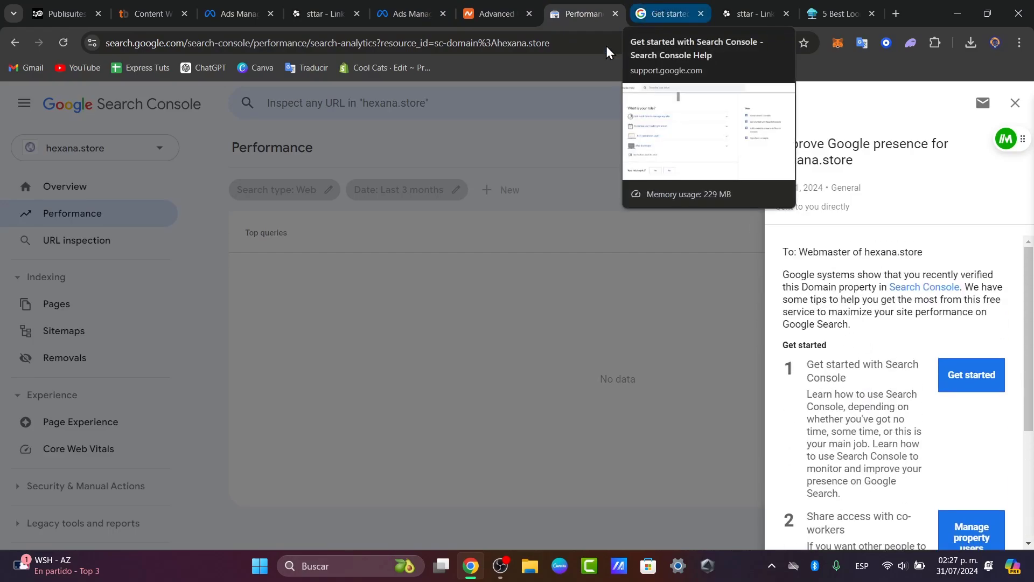
click(520, 370)
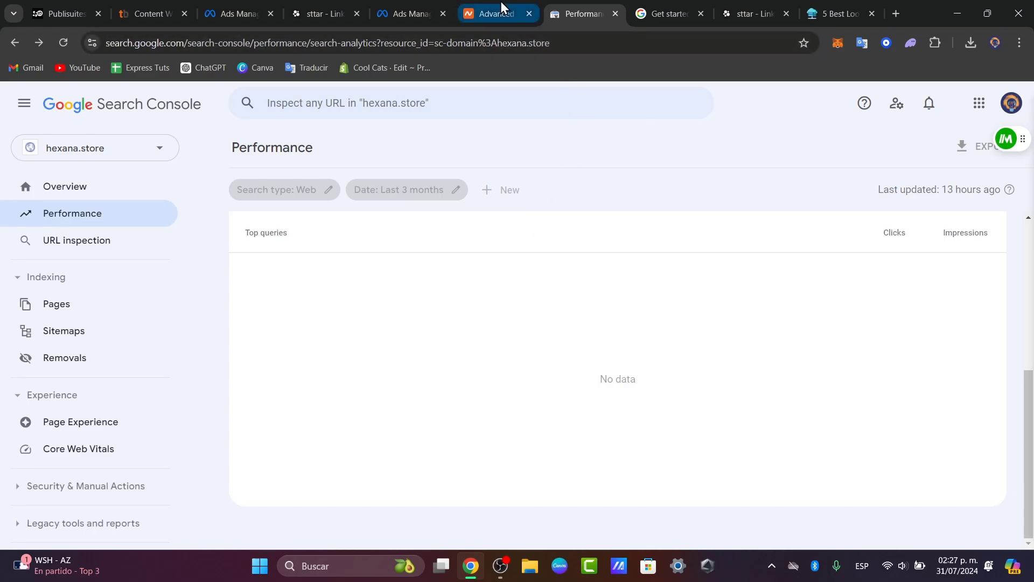
mouse_move(500, 3)
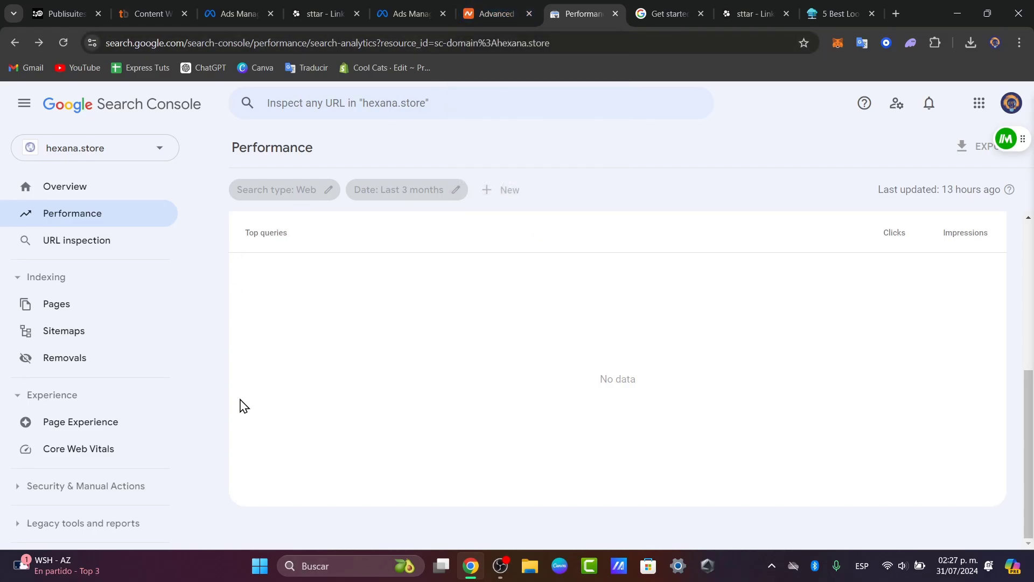
click(1012, 102)
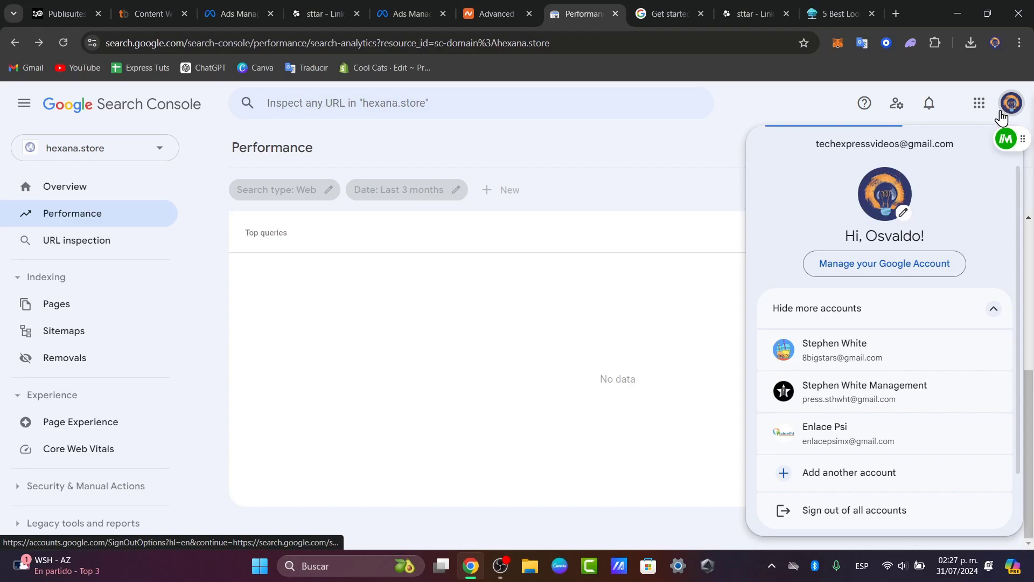
scroll(895, 351, down, 3)
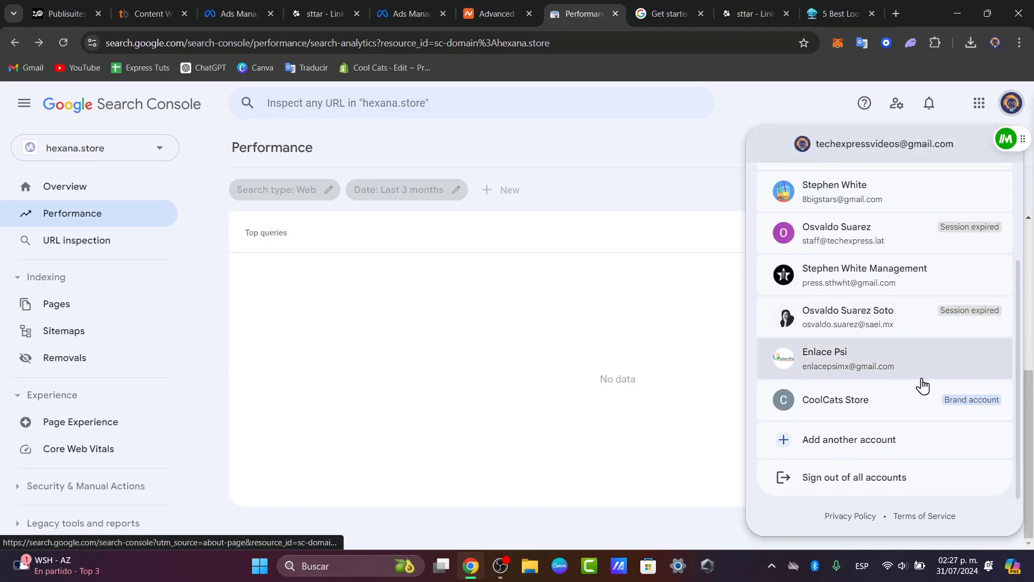
- Confirm hexana.store's Namecheap Host Records list the google-site-verification TXT record alongside A and CNAME
click(506, 8)
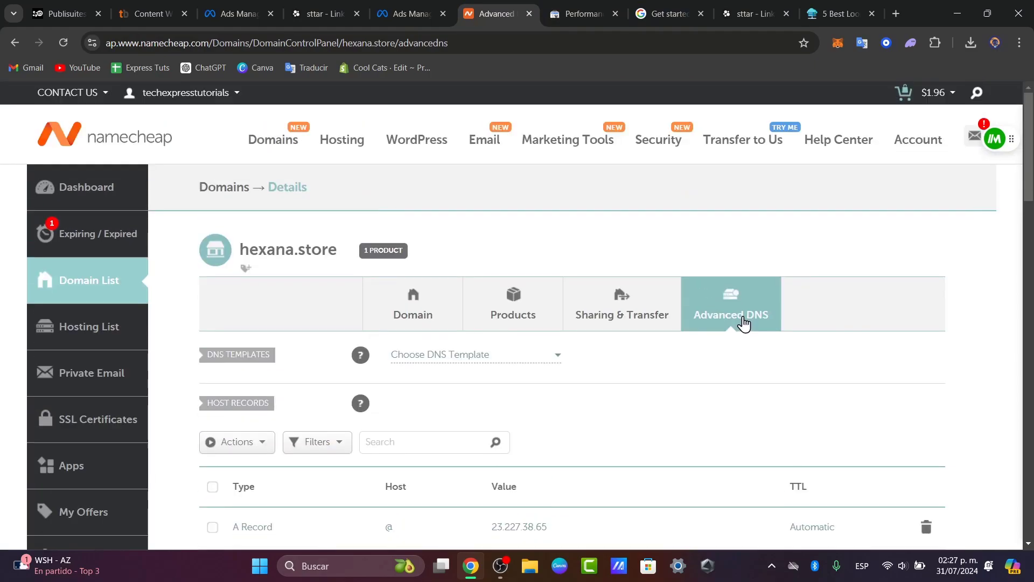
mouse_move(938, 147)
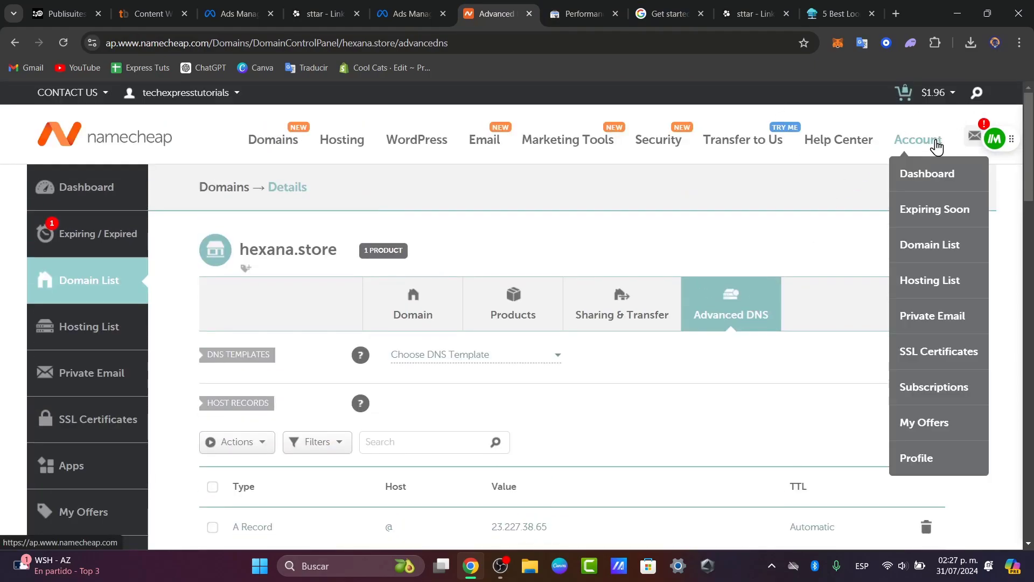
mouse_move(976, 136)
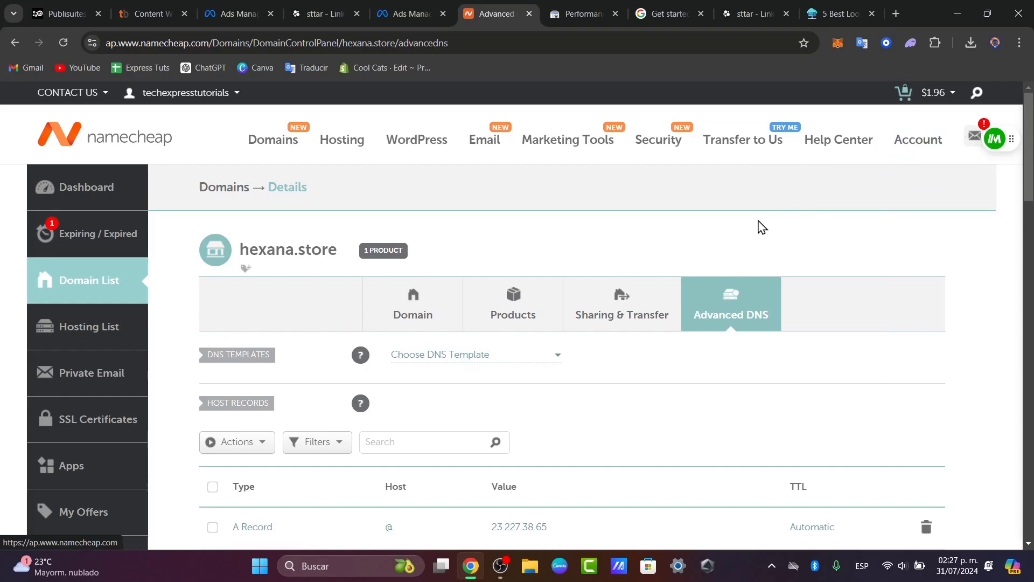
scroll(743, 237, down, 5)
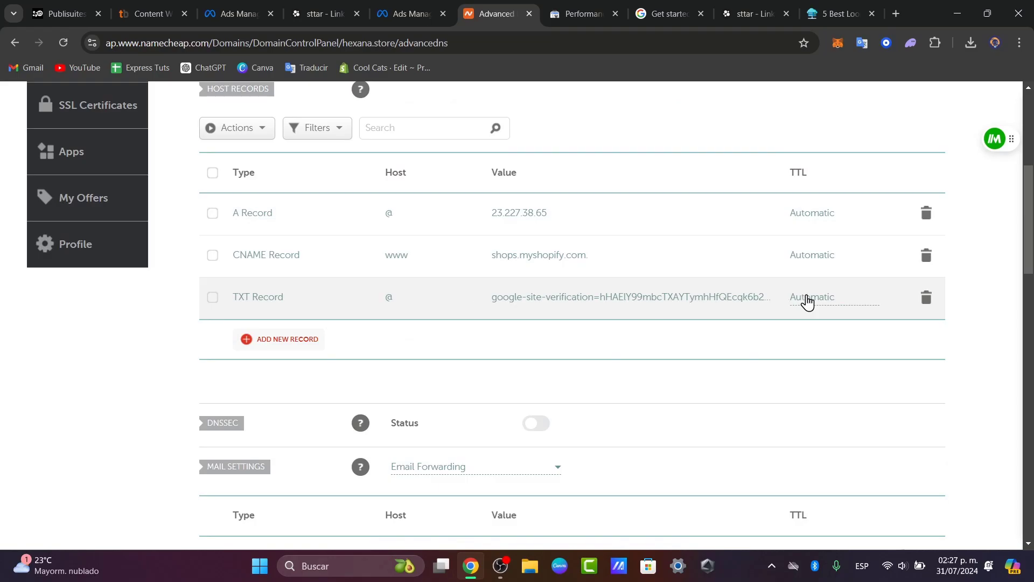
scroll(807, 302, down, 8)
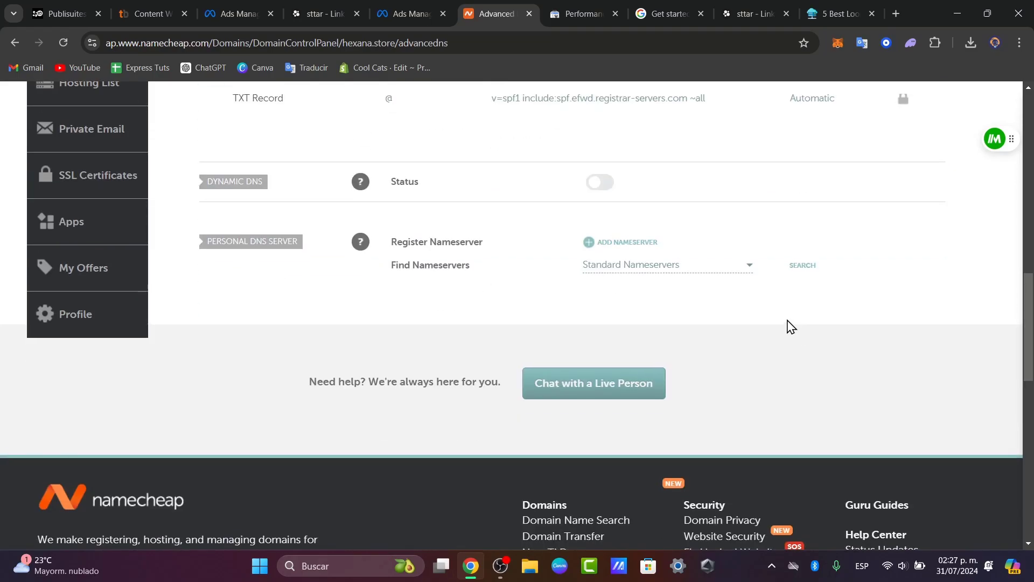
scroll(791, 327, up, 2)
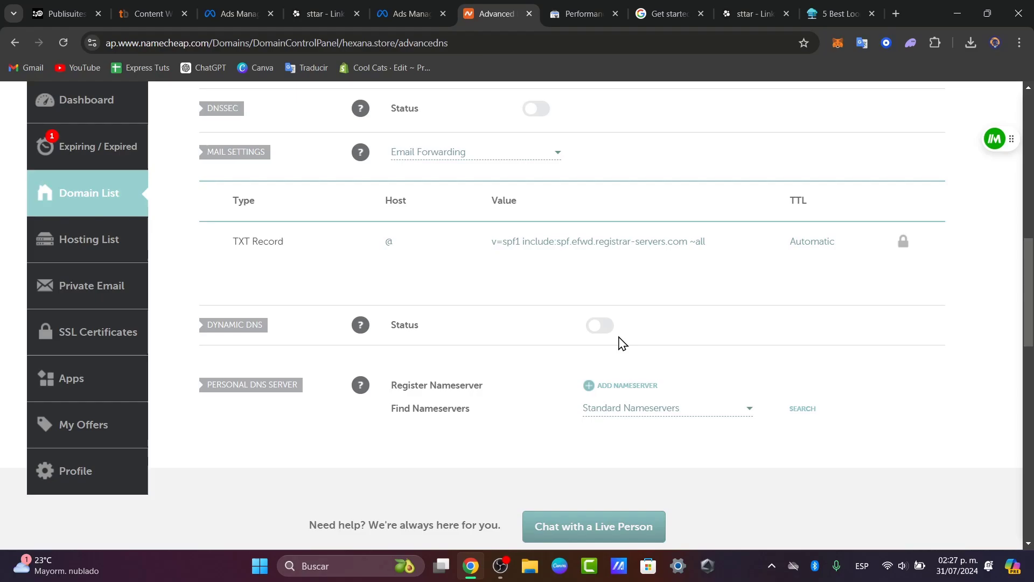
scroll(700, 365, up, 10)
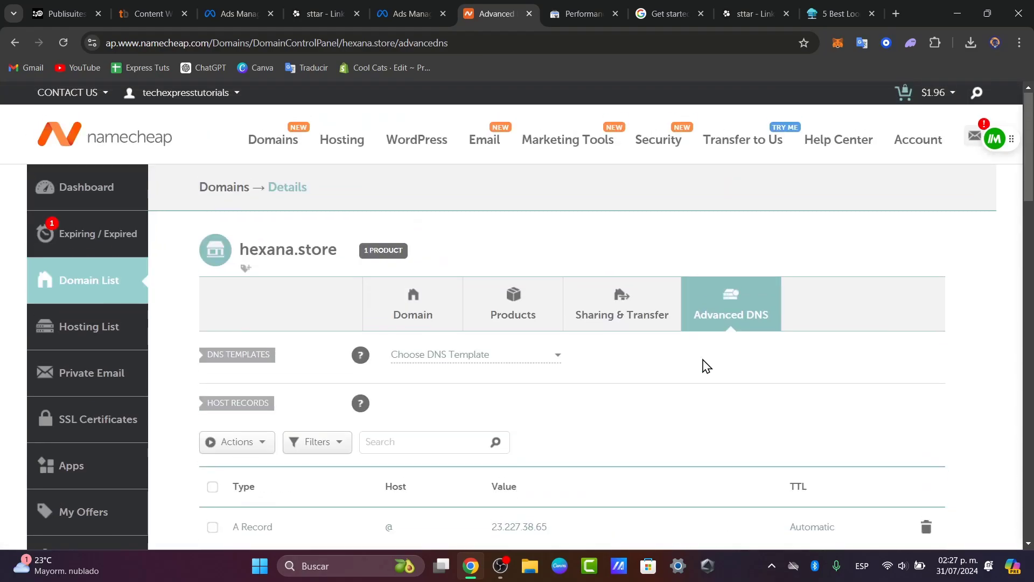